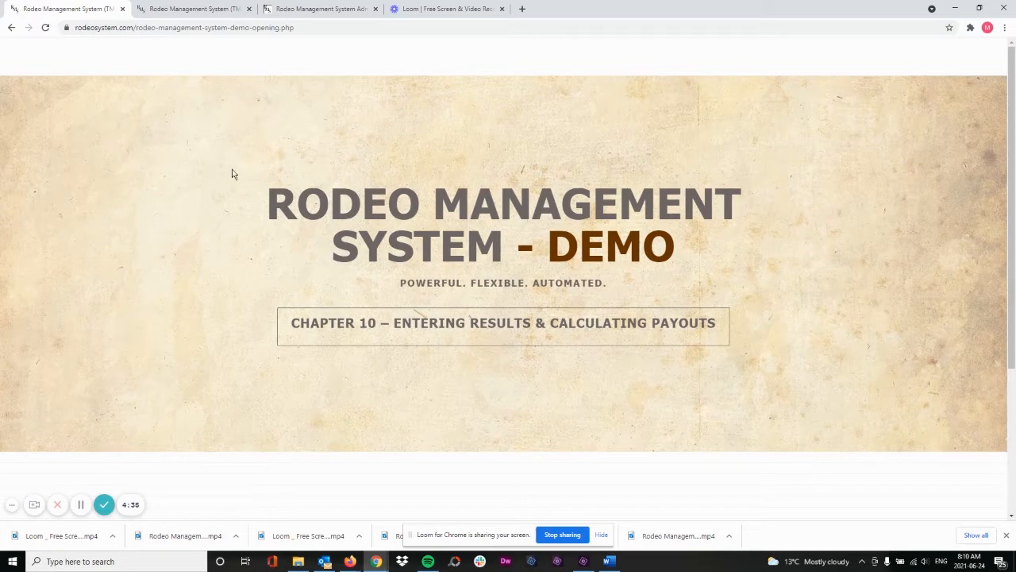
Step: Switch to the admin site's browser page and open the Manage Payouts and Placings settings
{"action": "left_click", "coordinate": [321, 16]}
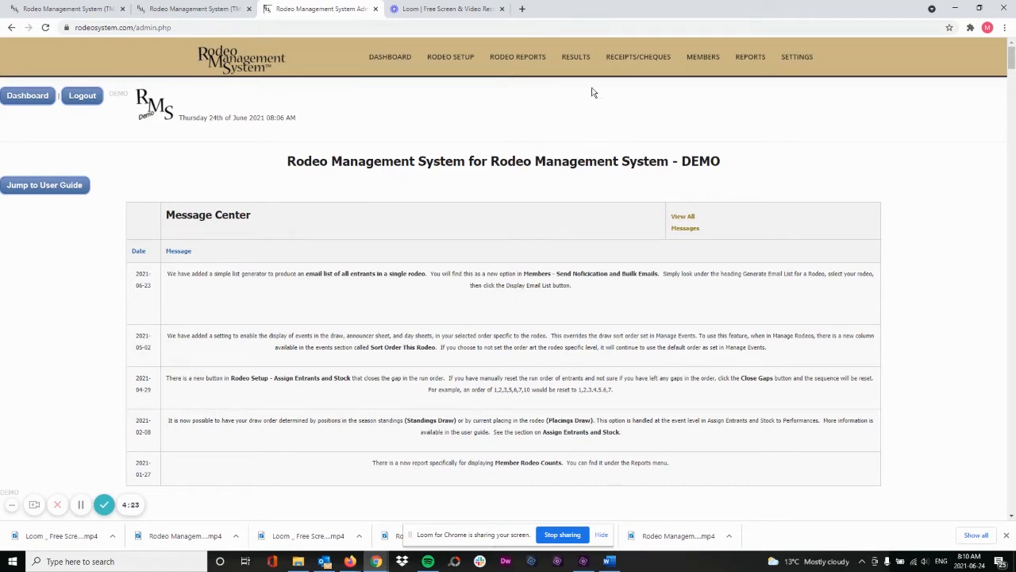
{"action": "mouse_move", "coordinate": [796, 63]}
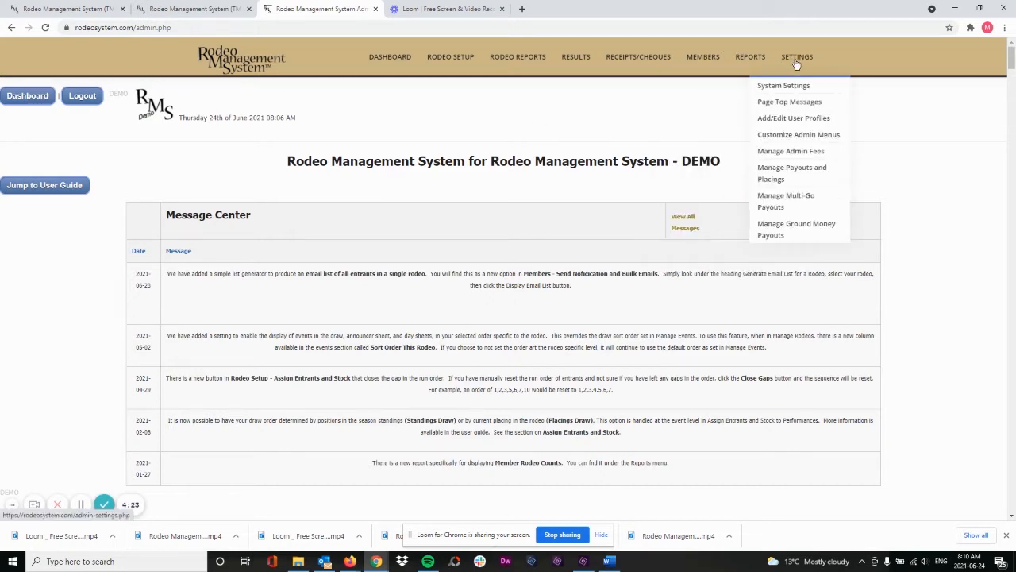
{"action": "left_click", "coordinate": [797, 182]}
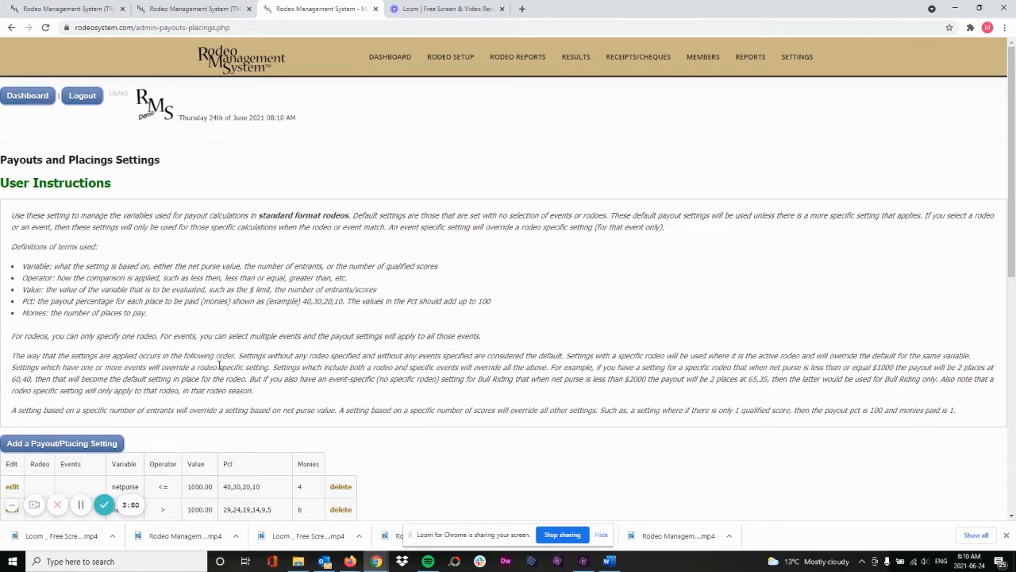
Step: Delete the default payout setting, without any event, for a net purse greater than 3000
{"action": "scroll", "coordinate": [190, 361], "scroll_direction": "down", "scroll_amount": 3}
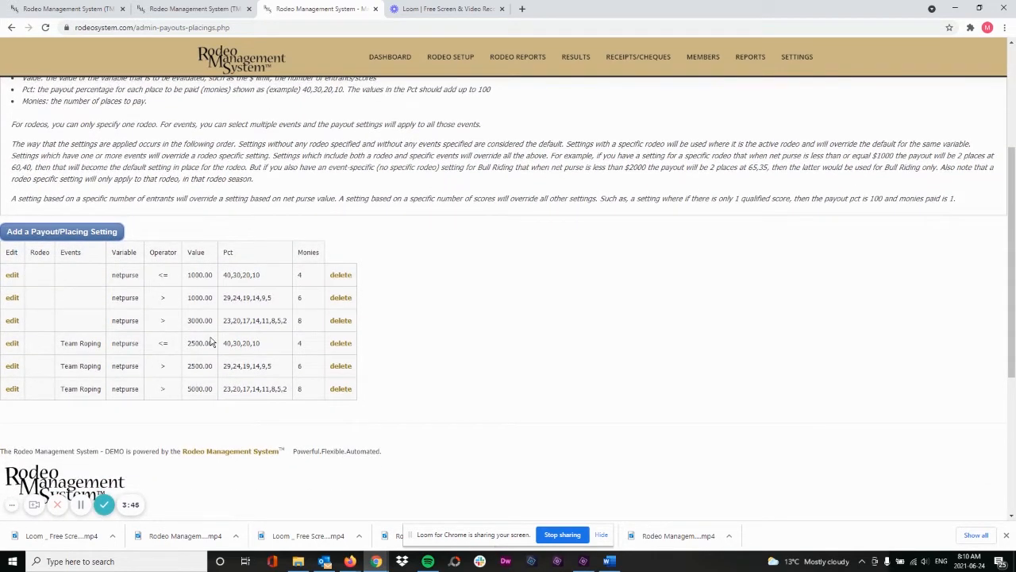
{"action": "scroll", "coordinate": [211, 342], "scroll_direction": "up", "scroll_amount": 2}
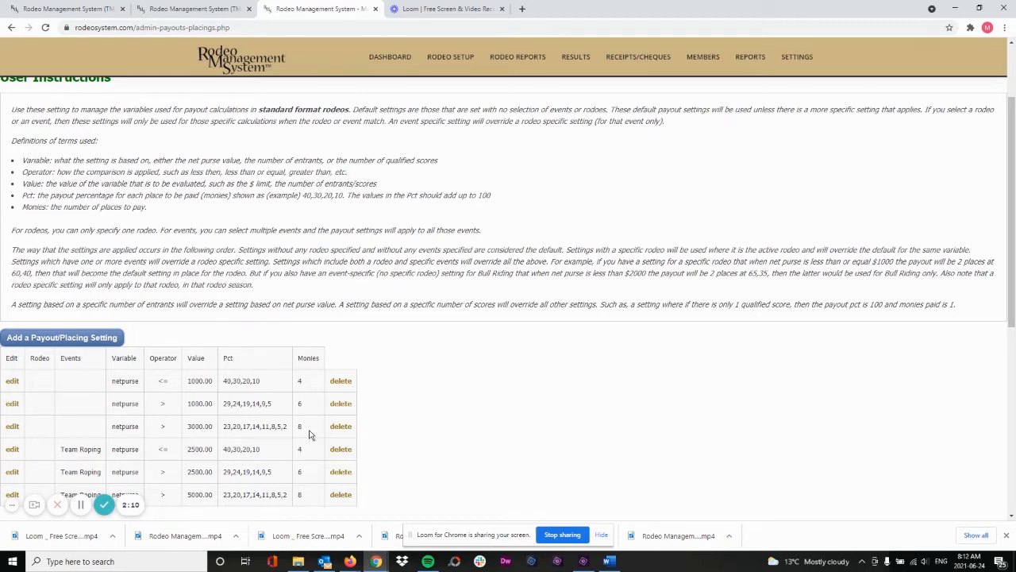
{"action": "left_click", "coordinate": [340, 427]}
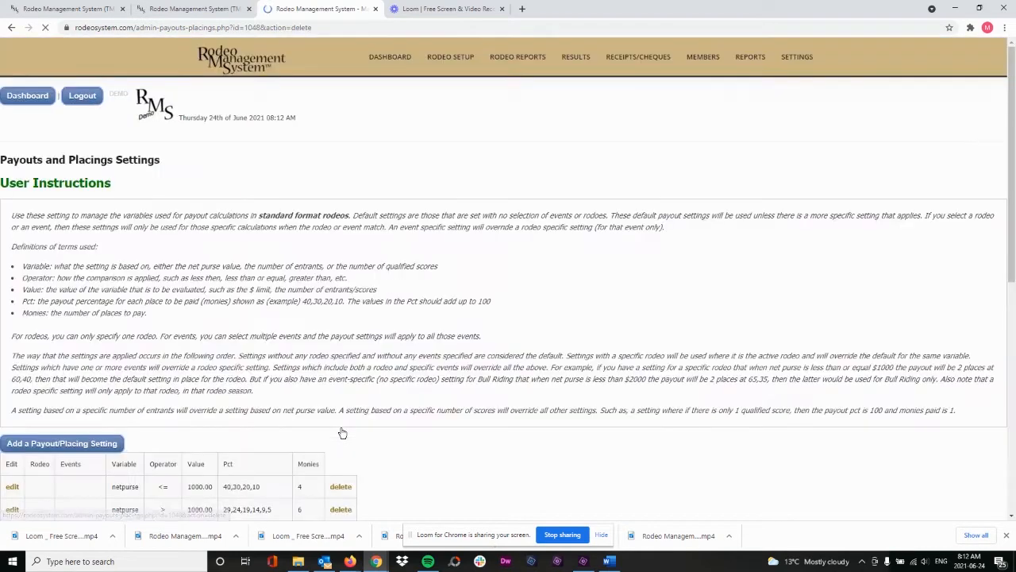
Step: Start a new payout/placing setting and check the rodeo choices, leaving the optional rodeo unselected
{"action": "scroll", "coordinate": [310, 377], "scroll_direction": "down", "scroll_amount": 3}
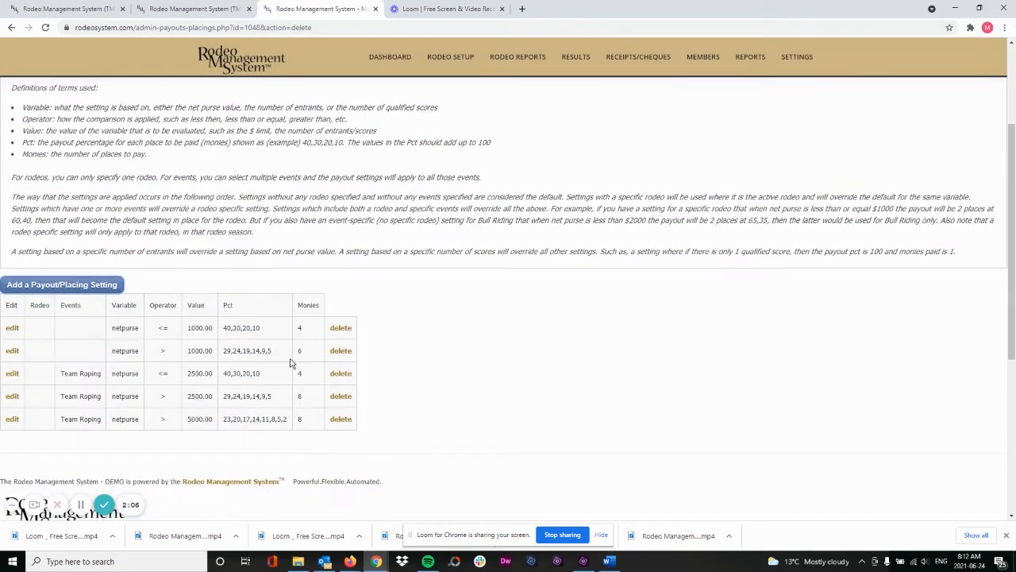
{"action": "left_click", "coordinate": [72, 291]}
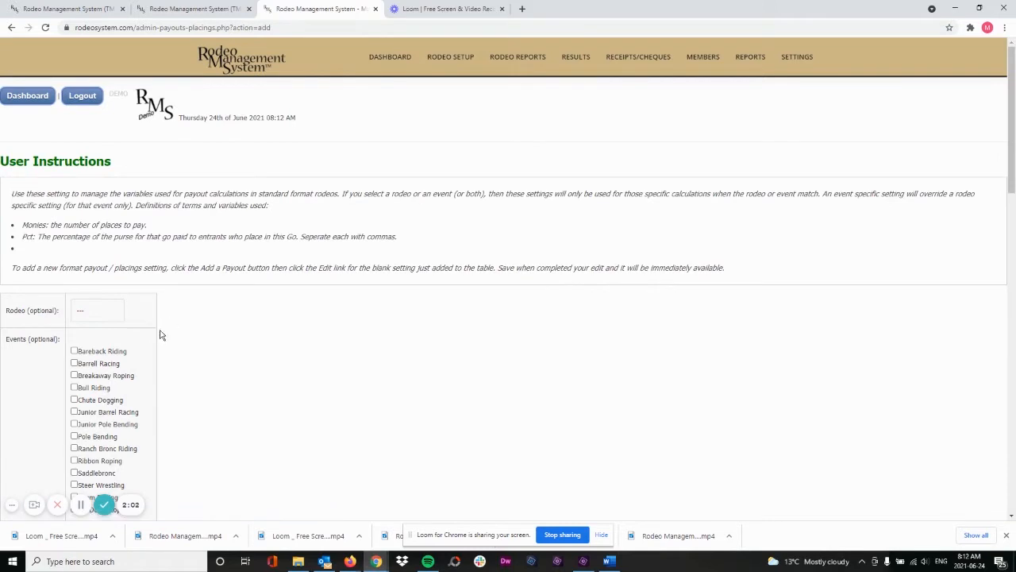
{"action": "scroll", "coordinate": [171, 321], "scroll_direction": "down", "scroll_amount": 2}
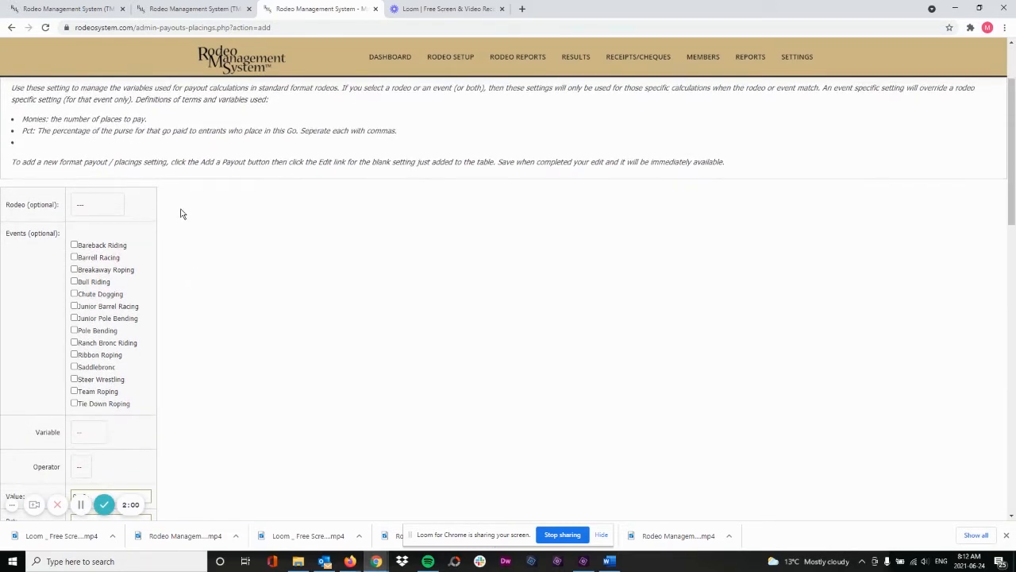
{"action": "left_click", "coordinate": [110, 208]}
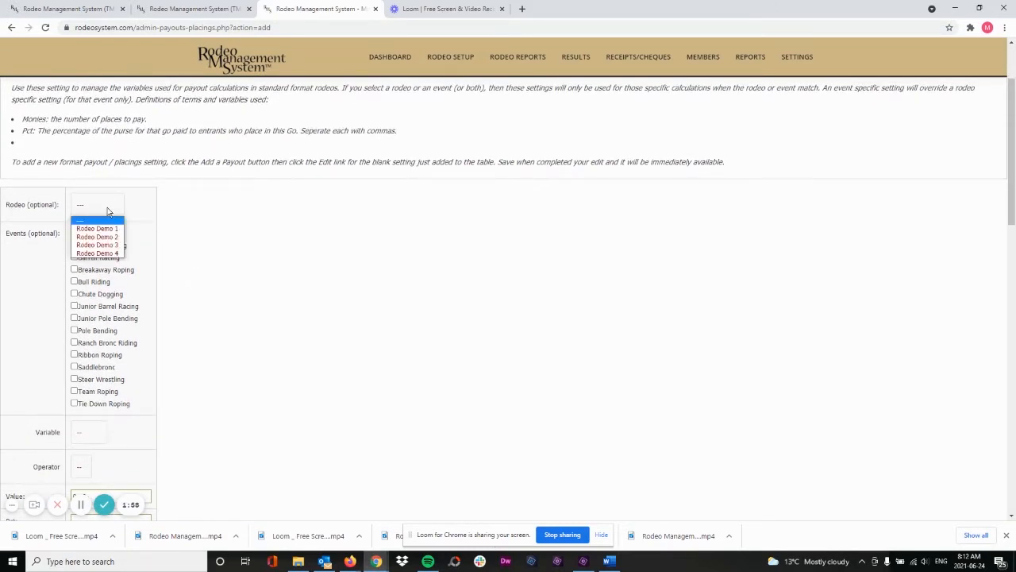
{"action": "left_click", "coordinate": [109, 212]}
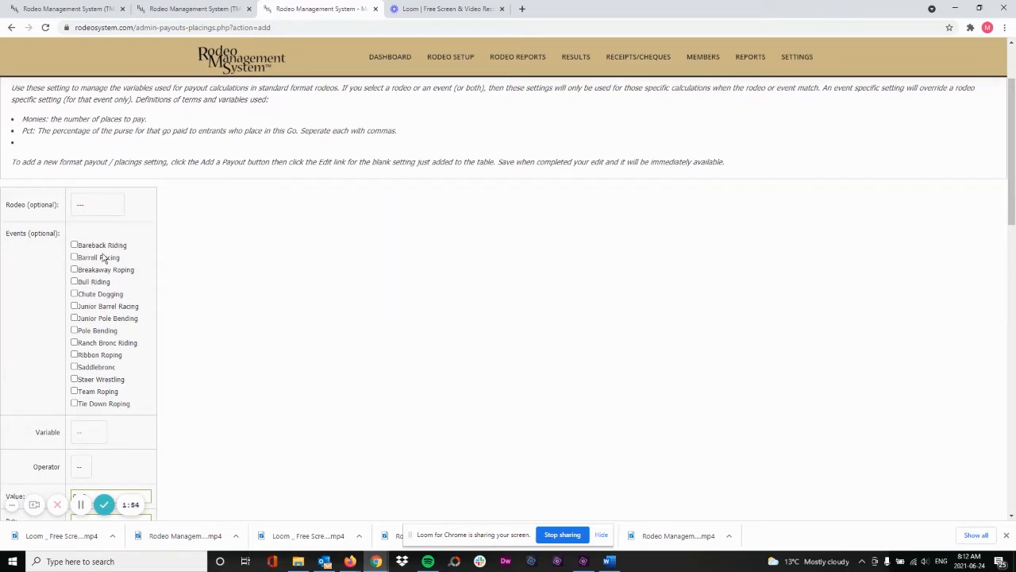
Step: Try limiting the new setting to the Bull Riding and Saddlebronc events and clear both choices again
{"action": "left_click", "coordinate": [74, 281]}
{"action": "left_click", "coordinate": [75, 367]}
{"action": "left_click", "coordinate": [75, 367]}
{"action": "left_click", "coordinate": [74, 282]}
Step: Set the new payout rule's condition to variable netpurse, operator > and value 3000
{"action": "scroll", "coordinate": [211, 305], "scroll_direction": "down", "scroll_amount": 2}
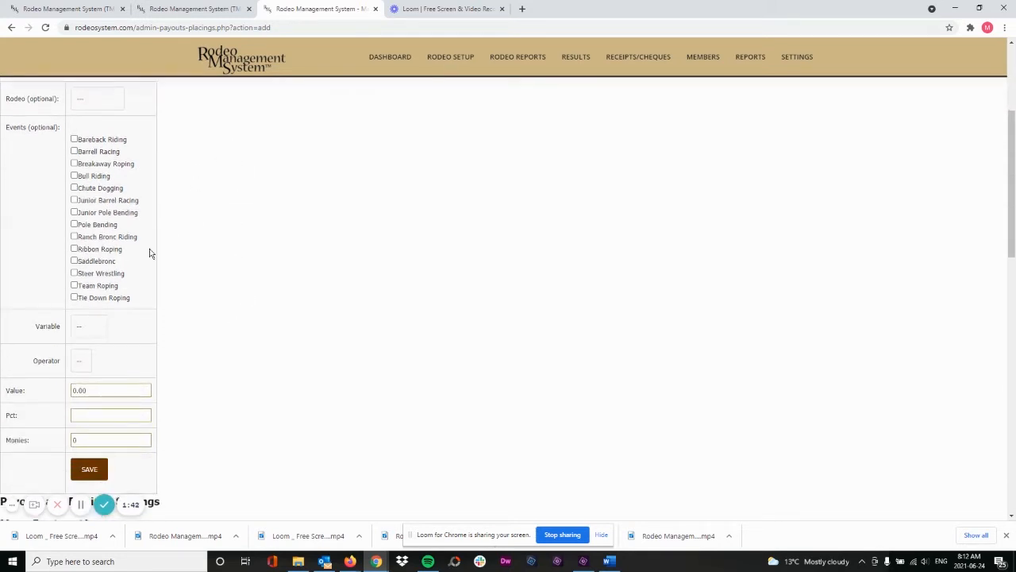
{"action": "left_click", "coordinate": [99, 331]}
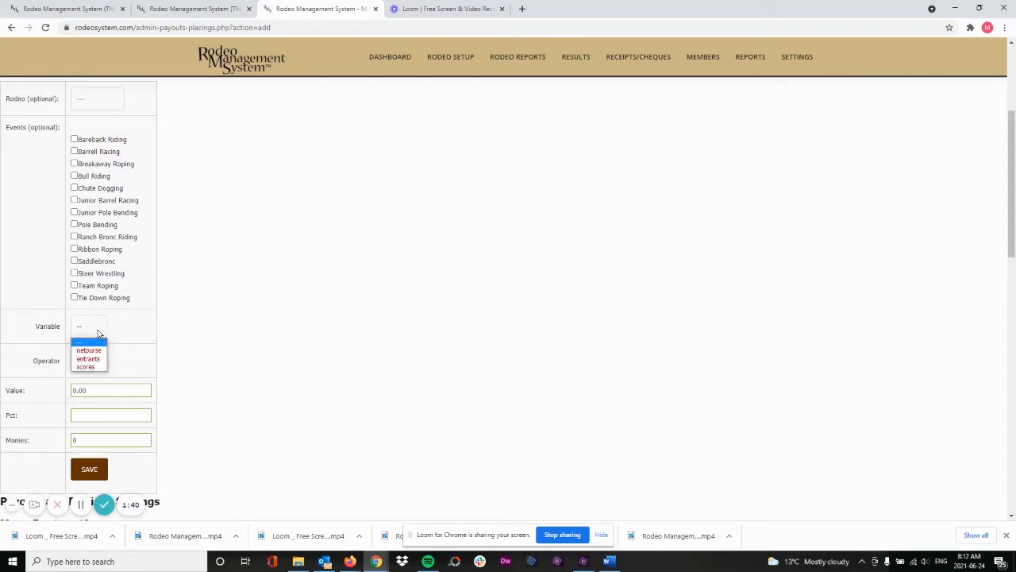
{"action": "left_click", "coordinate": [100, 351]}
{"action": "left_click", "coordinate": [84, 362]}
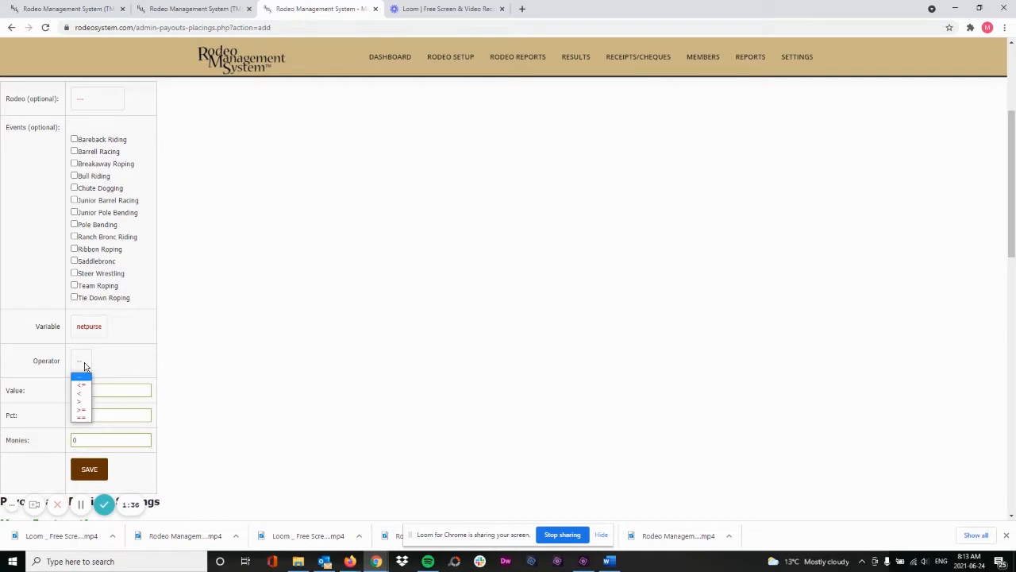
{"action": "left_click", "coordinate": [84, 406]}
{"action": "left_click_drag", "start_coordinate": [92, 390], "coordinate": [72, 392]}
{"action": "type", "text": "5000"}
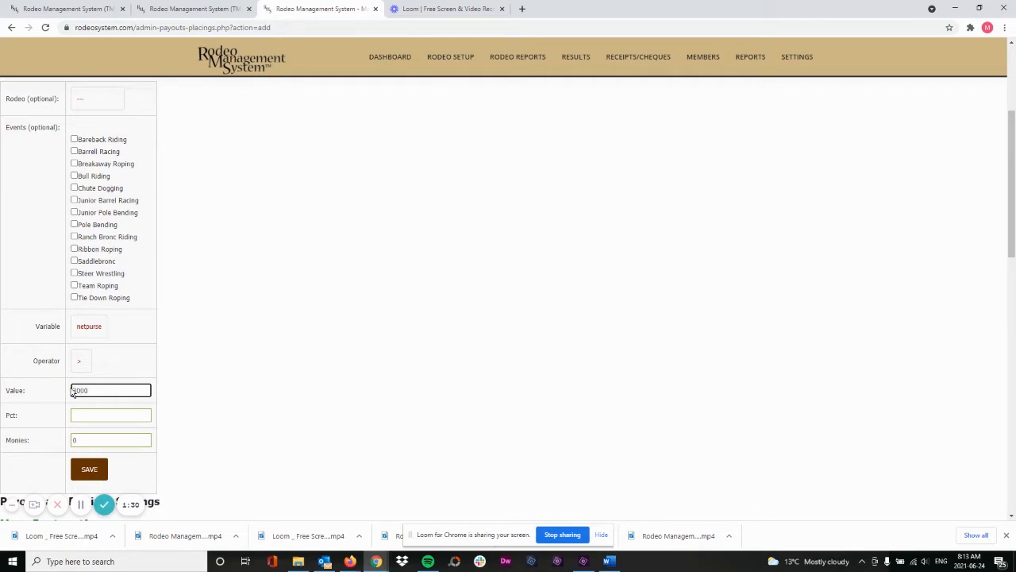
Step: Enter the payout percentages 23,20,17,14,11,8,5,2 with 8 monies and save the default setting
{"action": "left_click", "coordinate": [103, 415]}
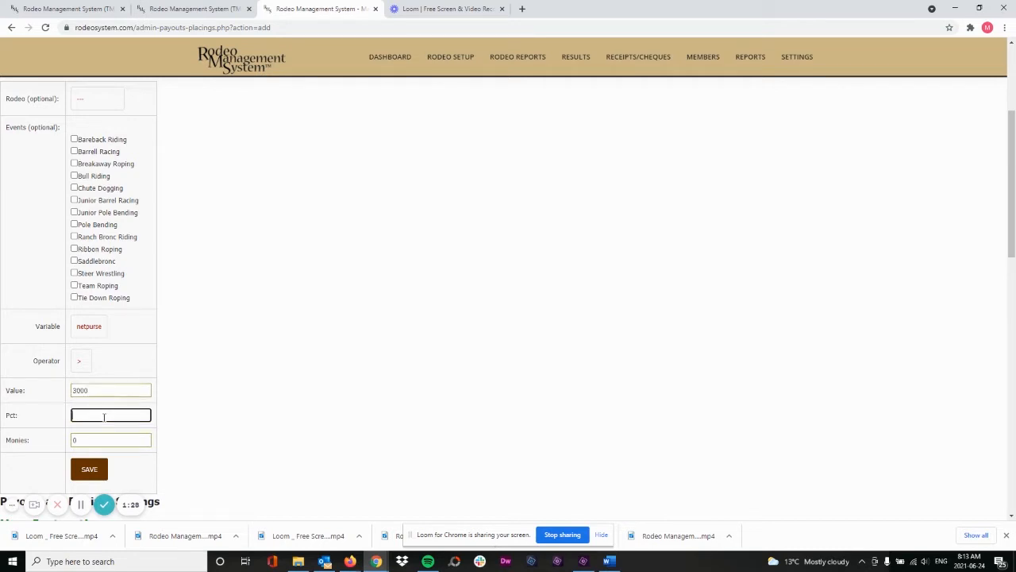
{"action": "type", "text": "23,20,17,14,11,8,5,2"}
{"action": "left_click_drag", "start_coordinate": [85, 439], "coordinate": [72, 439]}
{"action": "type", "text": "8"}
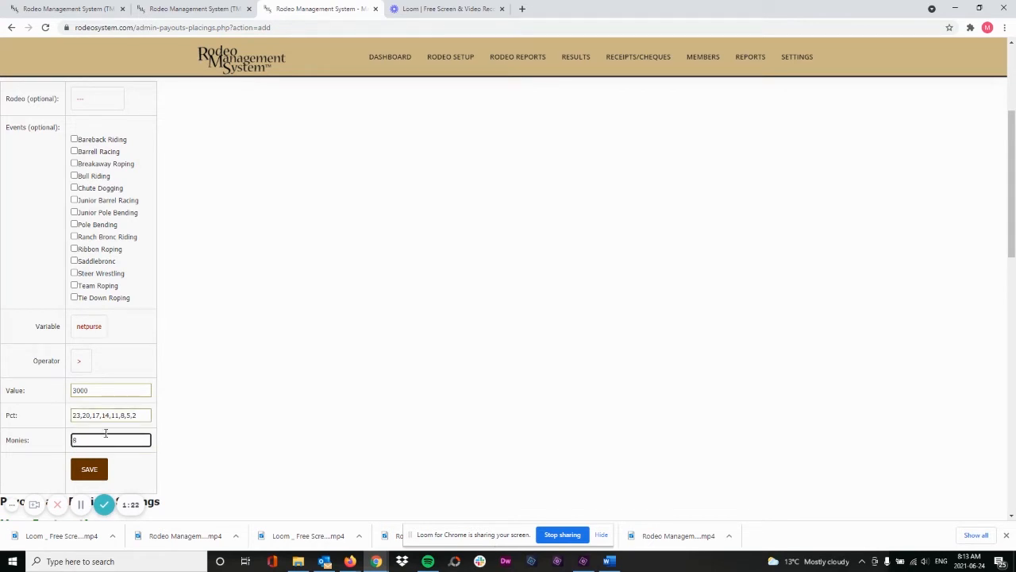
{"action": "scroll", "coordinate": [119, 393], "scroll_direction": "down", "scroll_amount": 2}
{"action": "left_click", "coordinate": [85, 367]}
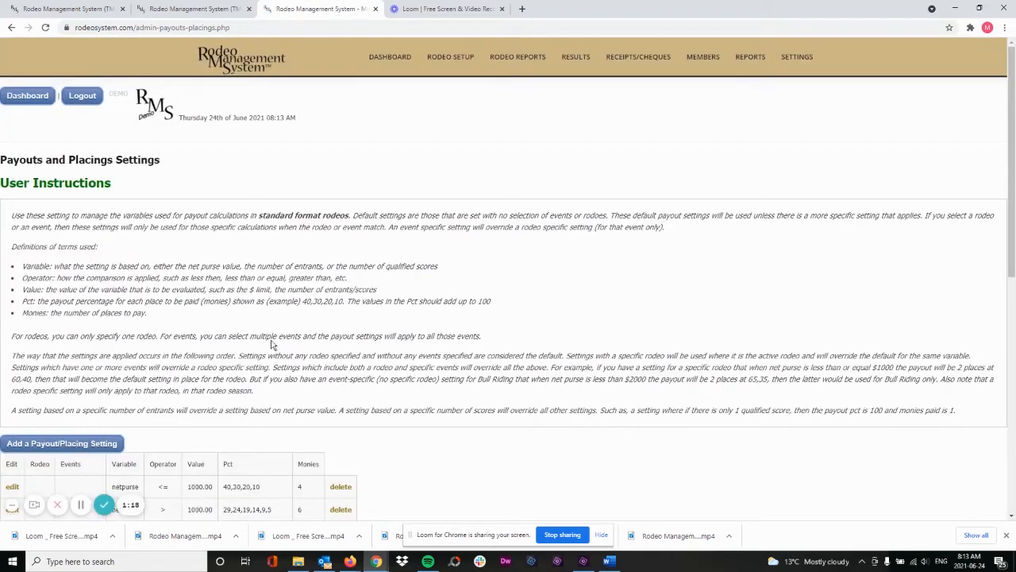
Step: Delete the Team Roping payout setting for a net purse greater than 5000
{"action": "scroll", "coordinate": [286, 334], "scroll_direction": "down", "scroll_amount": 2}
{"action": "scroll", "coordinate": [303, 326], "scroll_direction": "down", "scroll_amount": 1}
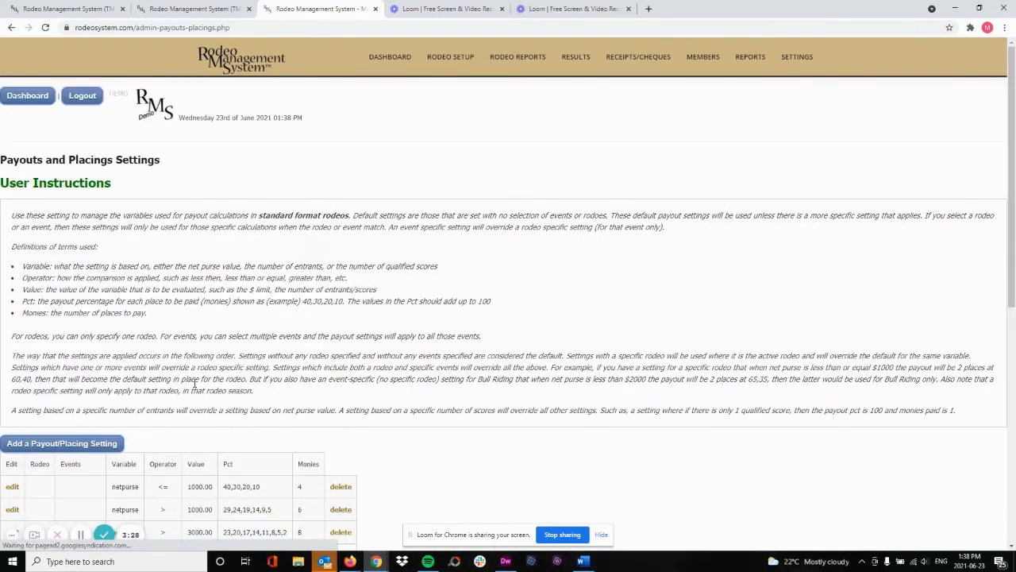
{"action": "scroll", "coordinate": [304, 318], "scroll_direction": "down", "scroll_amount": 2}
{"action": "scroll", "coordinate": [304, 317], "scroll_direction": "down", "scroll_amount": 1}
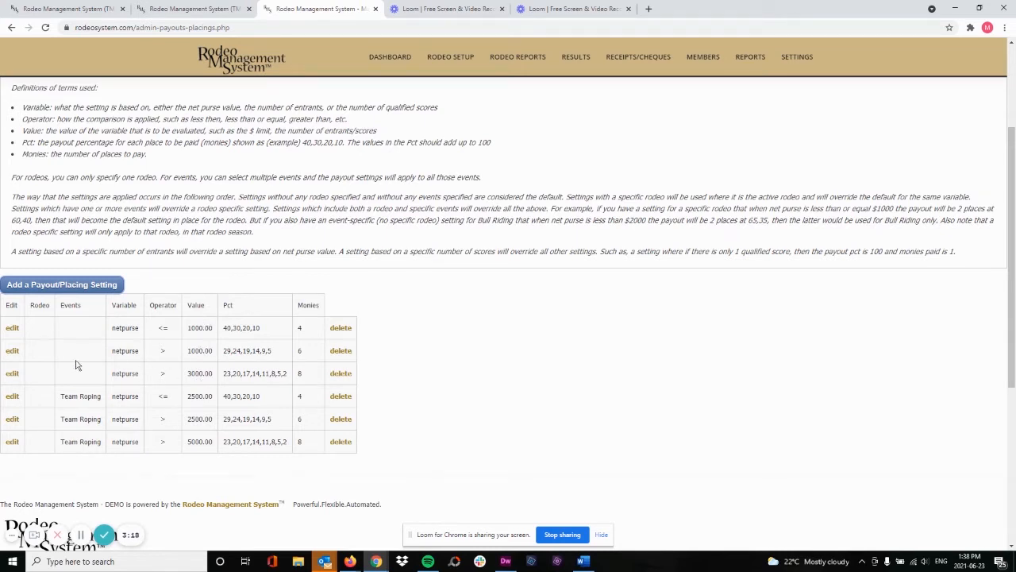
{"action": "scroll", "coordinate": [40, 394], "scroll_direction": "down", "scroll_amount": 1}
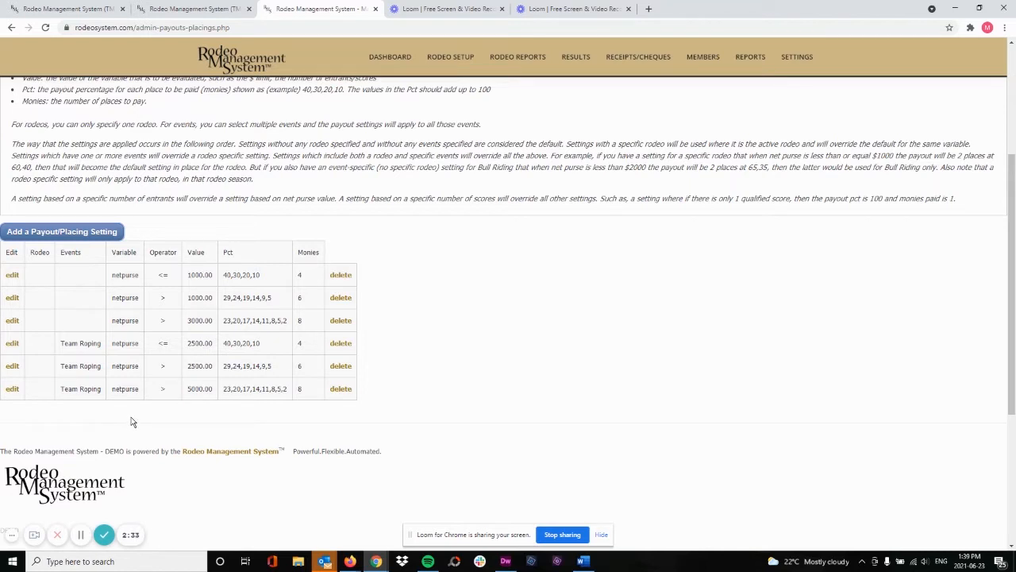
{"action": "left_click", "coordinate": [340, 388]}
Step: Start a new payout/placing setting and apply it to the Team Roping event only
{"action": "scroll", "coordinate": [325, 397], "scroll_direction": "down", "scroll_amount": 3}
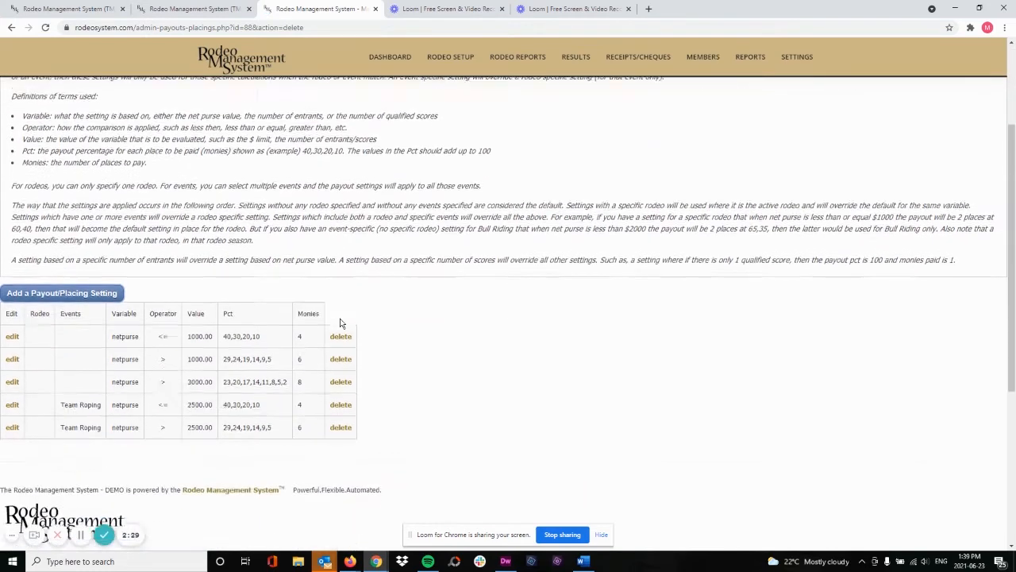
{"action": "left_click", "coordinate": [69, 180]}
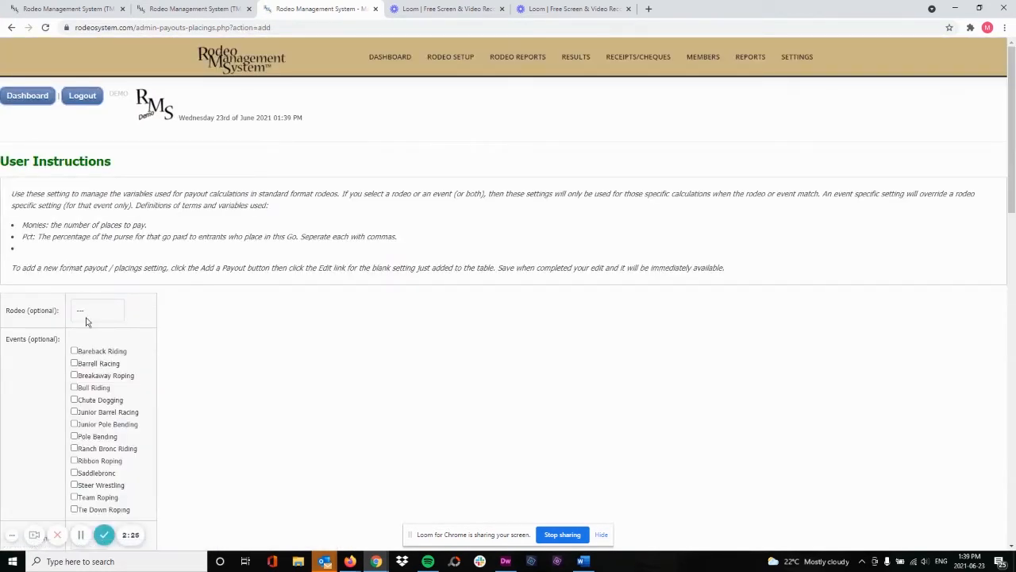
{"action": "scroll", "coordinate": [85, 325], "scroll_direction": "down", "scroll_amount": 2}
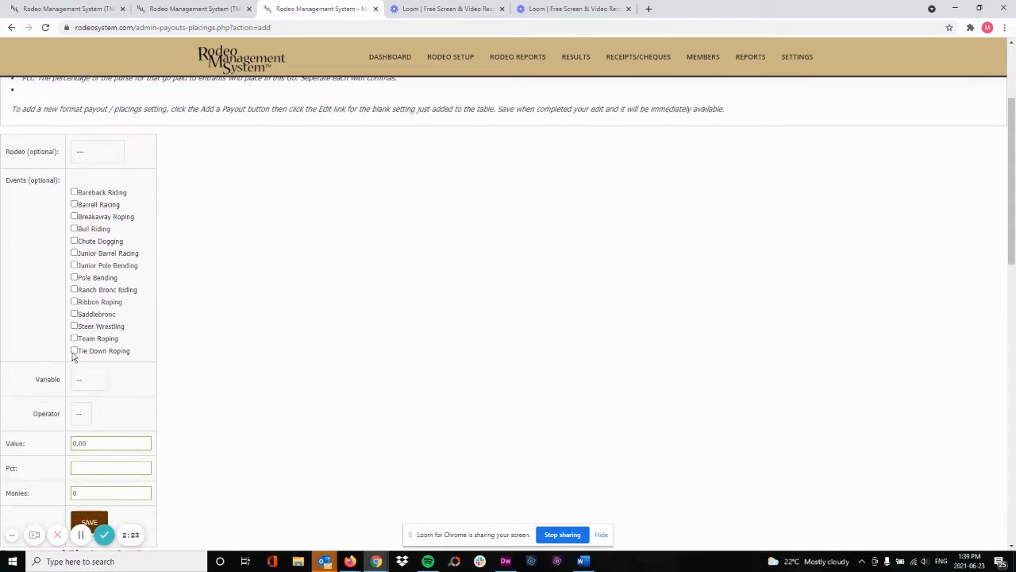
{"action": "left_click", "coordinate": [75, 339]}
{"action": "left_click", "coordinate": [74, 327]}
{"action": "left_click", "coordinate": [75, 326]}
Step: Set the Team Roping rule's condition to variable netpurse, operator > and value 5000
{"action": "left_click", "coordinate": [95, 389]}
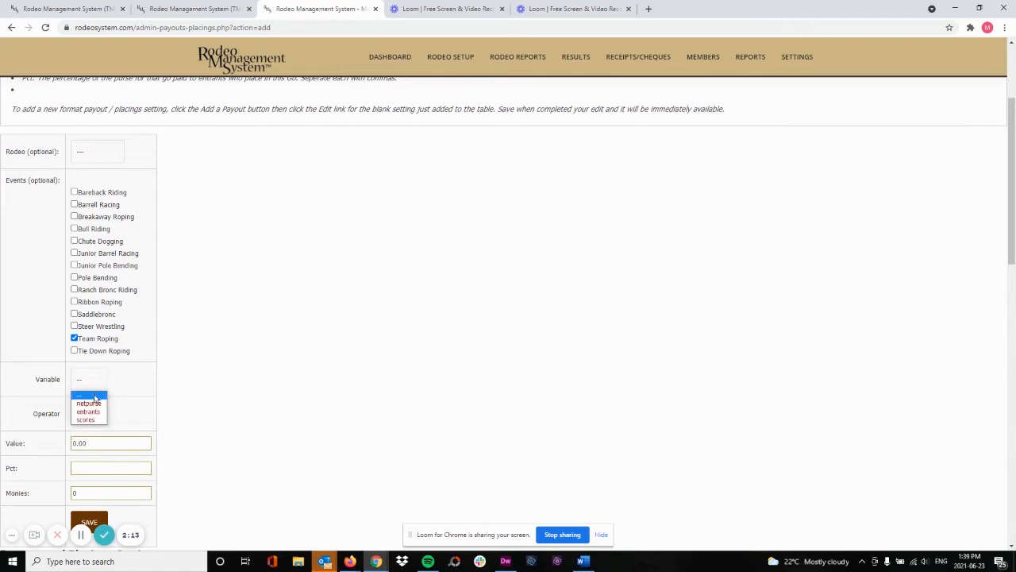
{"action": "left_click", "coordinate": [95, 401]}
{"action": "left_click", "coordinate": [82, 417]}
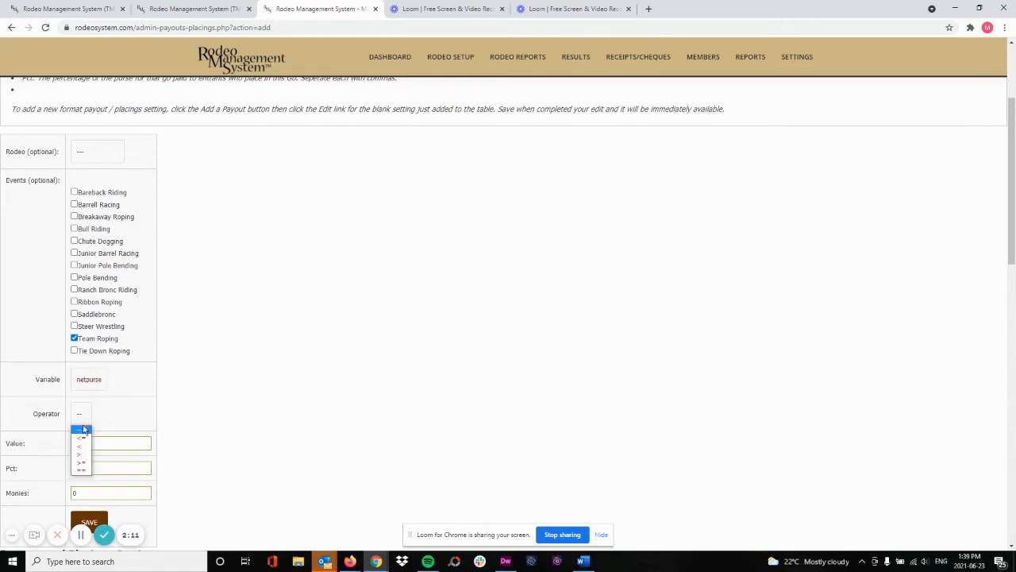
{"action": "left_click", "coordinate": [84, 458]}
{"action": "left_click", "coordinate": [102, 445]}
{"action": "key", "text": "BackSpace"}
{"action": "key", "text": "BackSpace"}
{"action": "type", "text": "5000"}
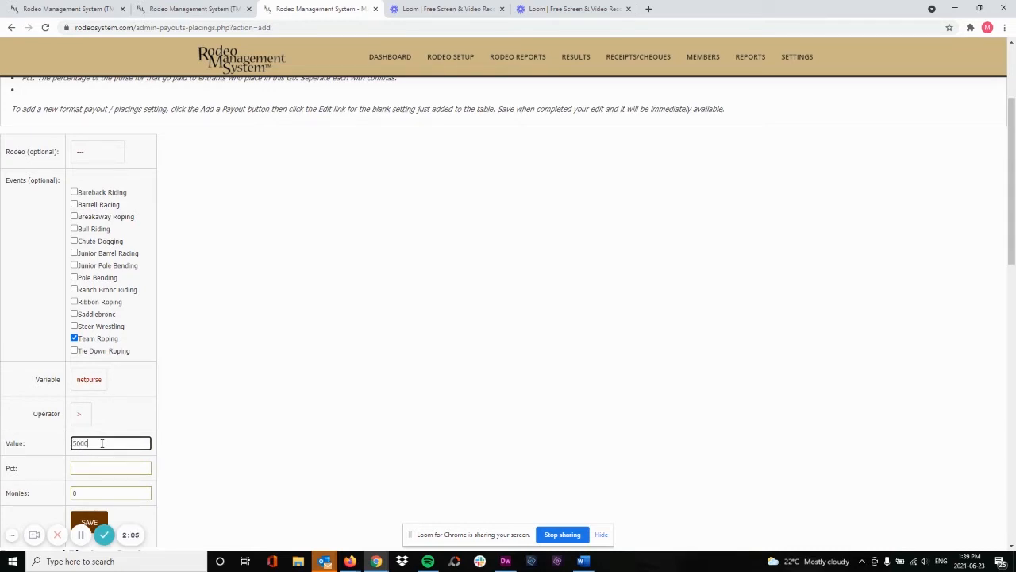
Step: Enter the percentages 23,20,17,14,11,8,5,2 with 8 monies, save the Team Roping setting and check the settings table
{"action": "key", "text": "Tab"}
{"action": "type", "text": "23,20,17,14,11,8,5,2"}
{"action": "scroll", "coordinate": [119, 433], "scroll_direction": "down", "scroll_amount": 2}
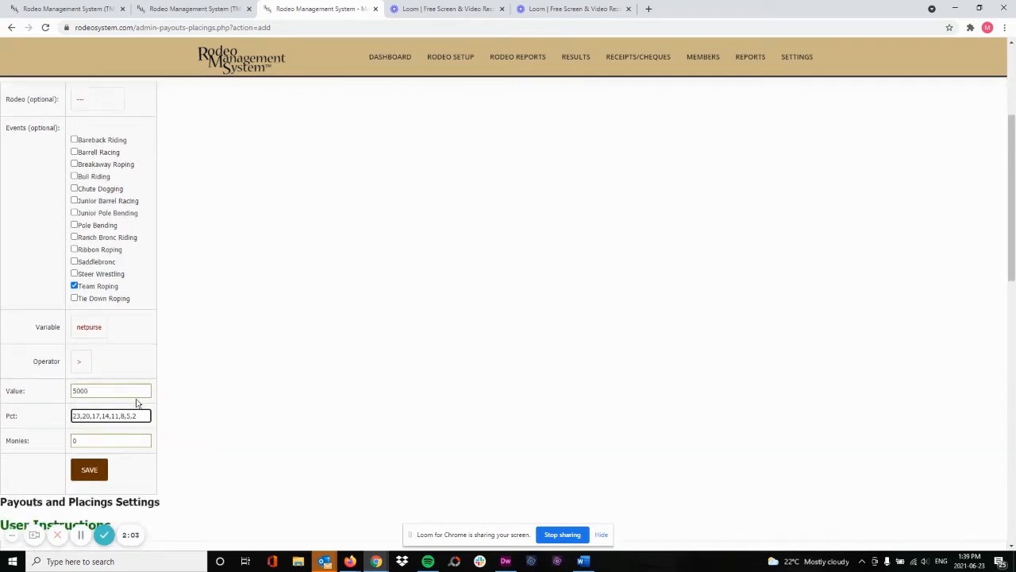
{"action": "key", "text": "Tab"}
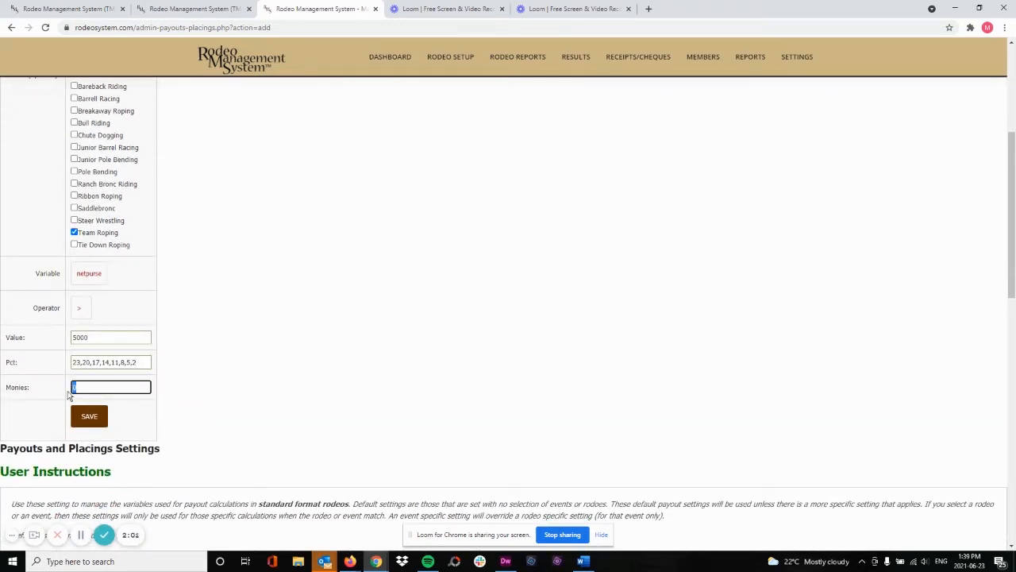
{"action": "type", "text": "8"}
{"action": "left_click", "coordinate": [90, 420]}
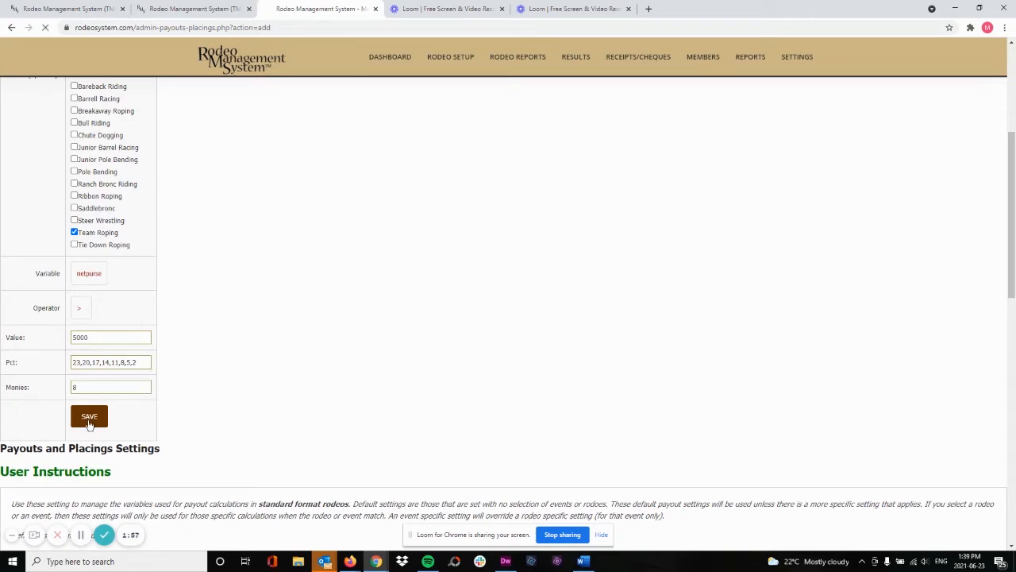
{"action": "scroll", "coordinate": [254, 361], "scroll_direction": "down", "scroll_amount": 3}
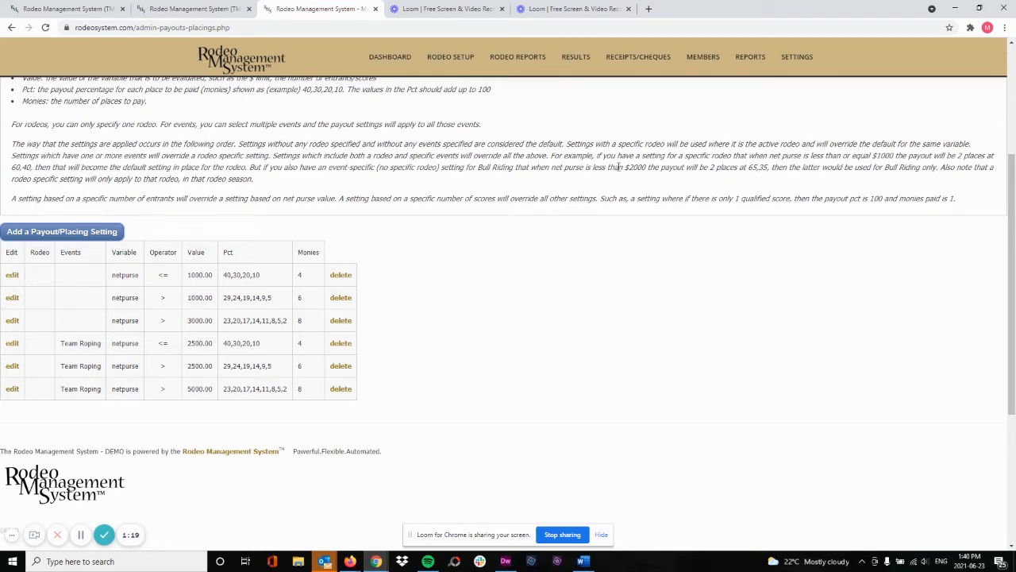
Step: Open the system settings and set Points Decrement to 1, keeping 1st Place Points at 8
{"action": "mouse_move", "coordinate": [798, 62]}
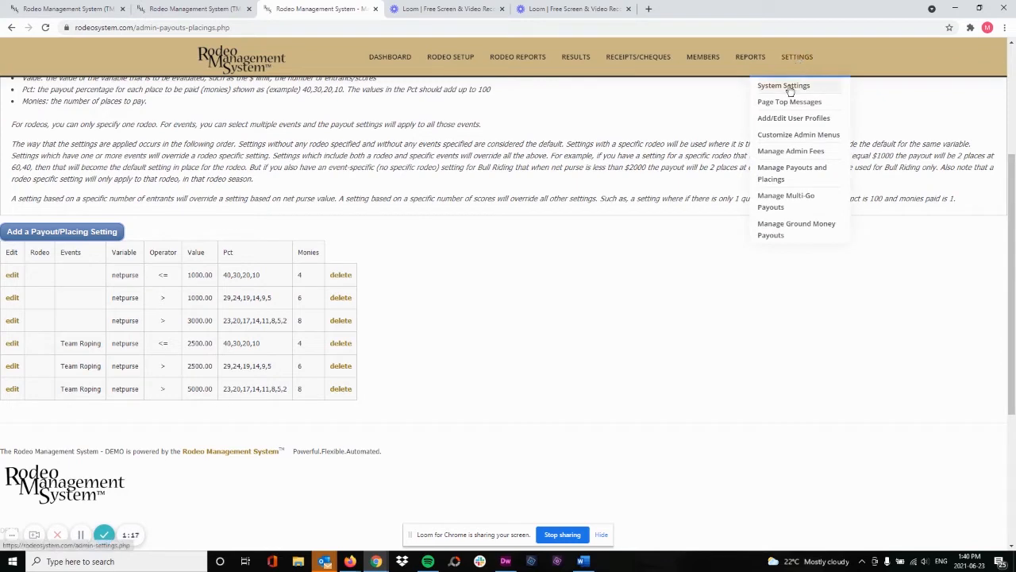
{"action": "left_click", "coordinate": [786, 86]}
{"action": "scroll", "coordinate": [468, 276], "scroll_direction": "down", "scroll_amount": 6}
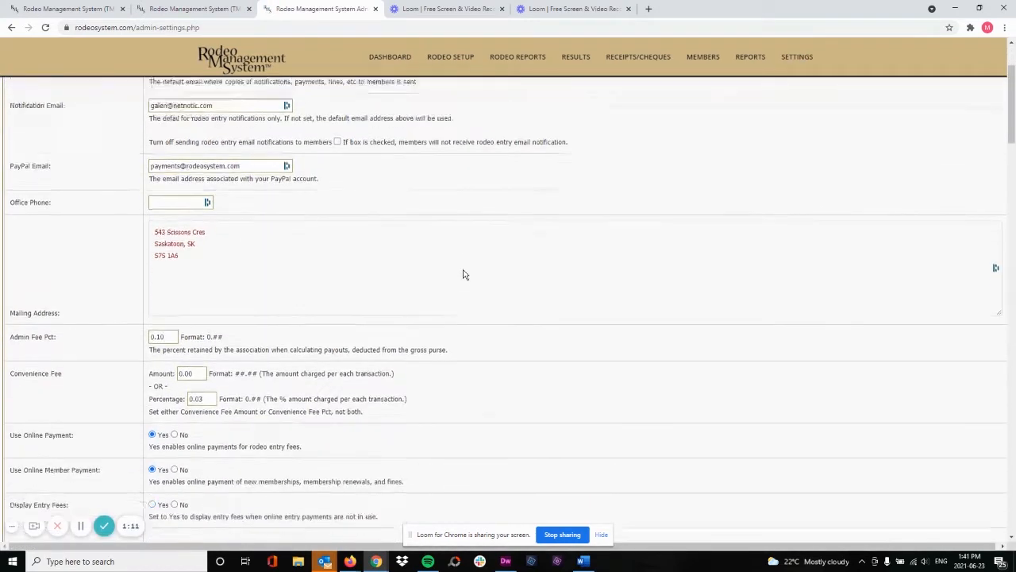
{"action": "scroll", "coordinate": [464, 274], "scroll_direction": "down", "scroll_amount": 4}
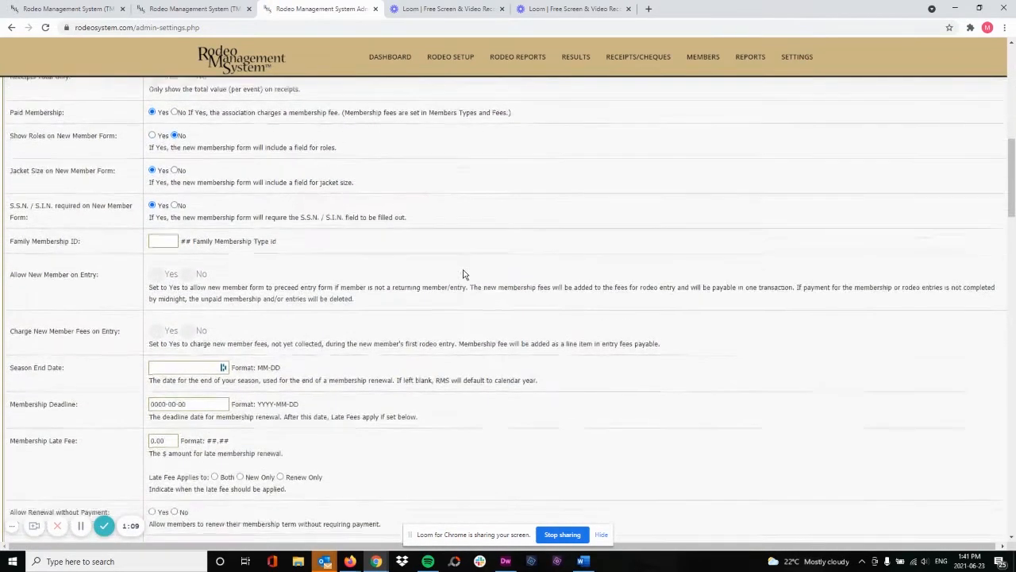
{"action": "scroll", "coordinate": [426, 272], "scroll_direction": "down", "scroll_amount": 6}
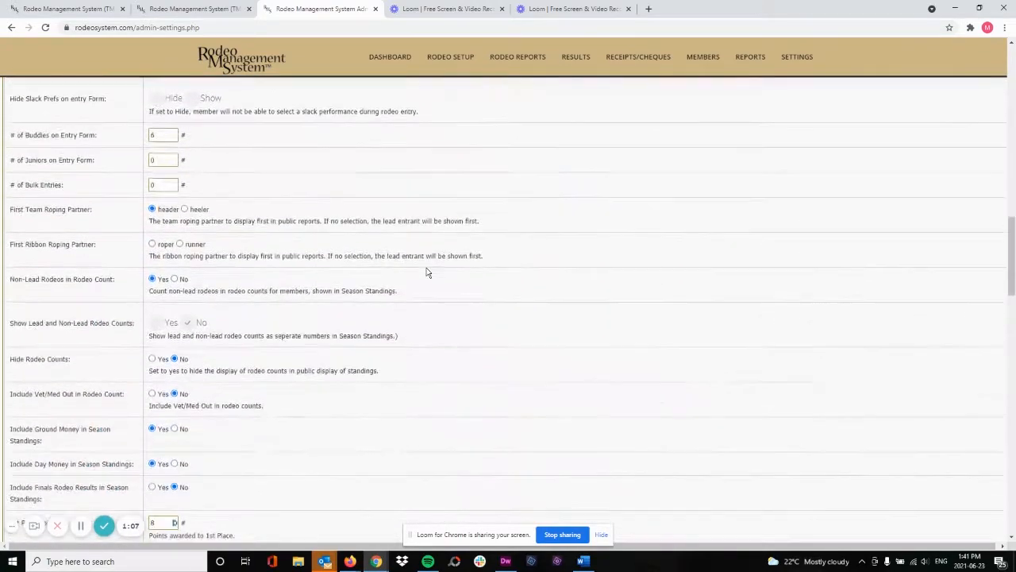
{"action": "scroll", "coordinate": [427, 272], "scroll_direction": "down", "scroll_amount": 1}
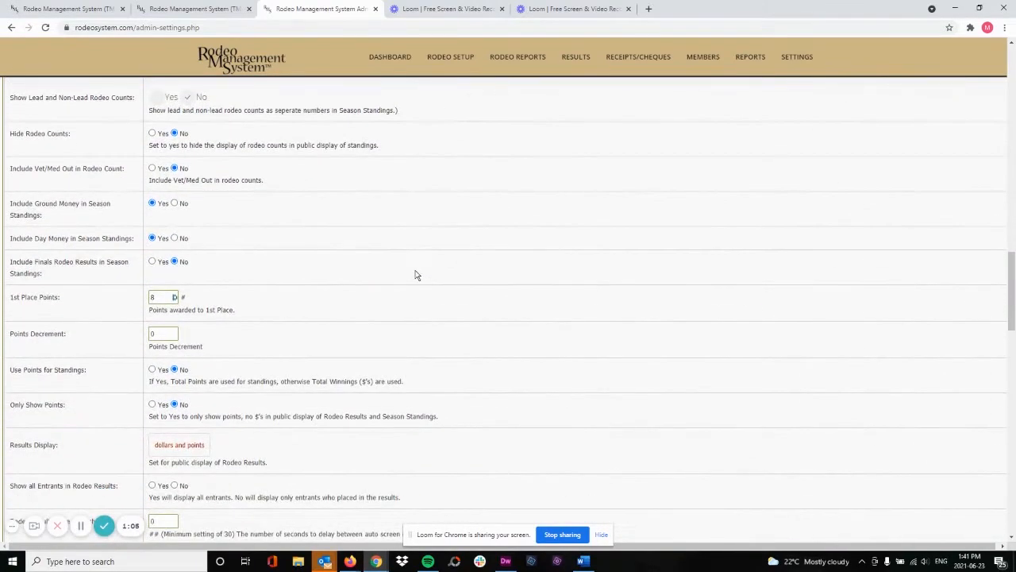
{"action": "double_click", "coordinate": [157, 297]}
{"action": "left_click", "coordinate": [381, 364]}
{"action": "double_click", "coordinate": [164, 333]}
{"action": "type", "text": "1"}
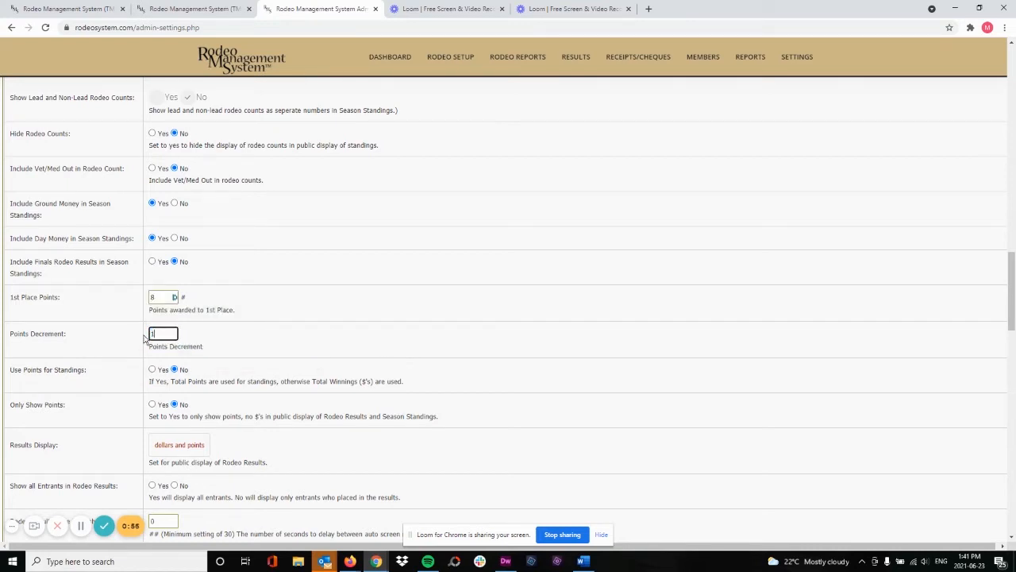
{"action": "left_click", "coordinate": [290, 358]}
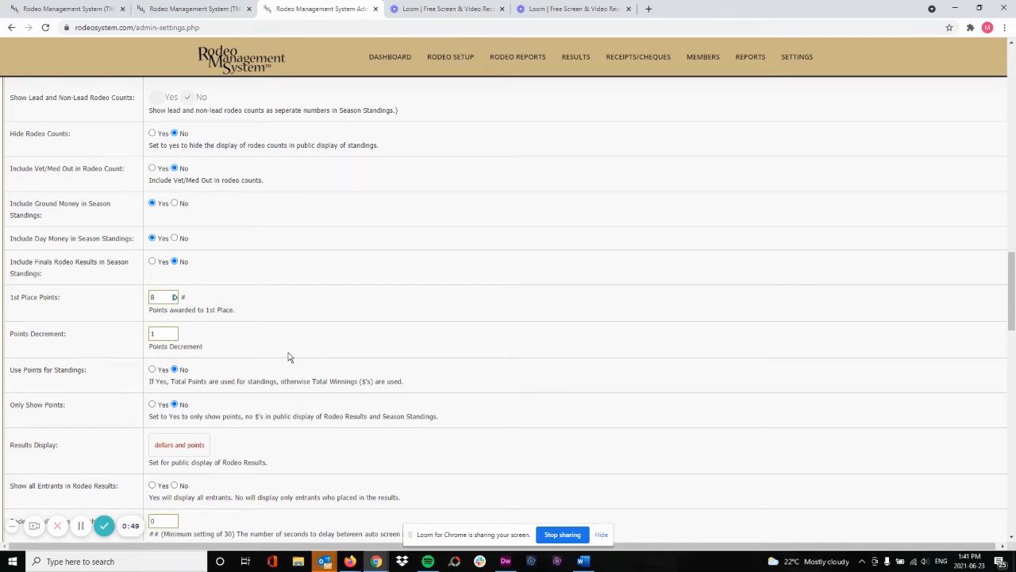
Step: Save the system settings
{"action": "scroll", "coordinate": [290, 357], "scroll_direction": "down", "scroll_amount": 8}
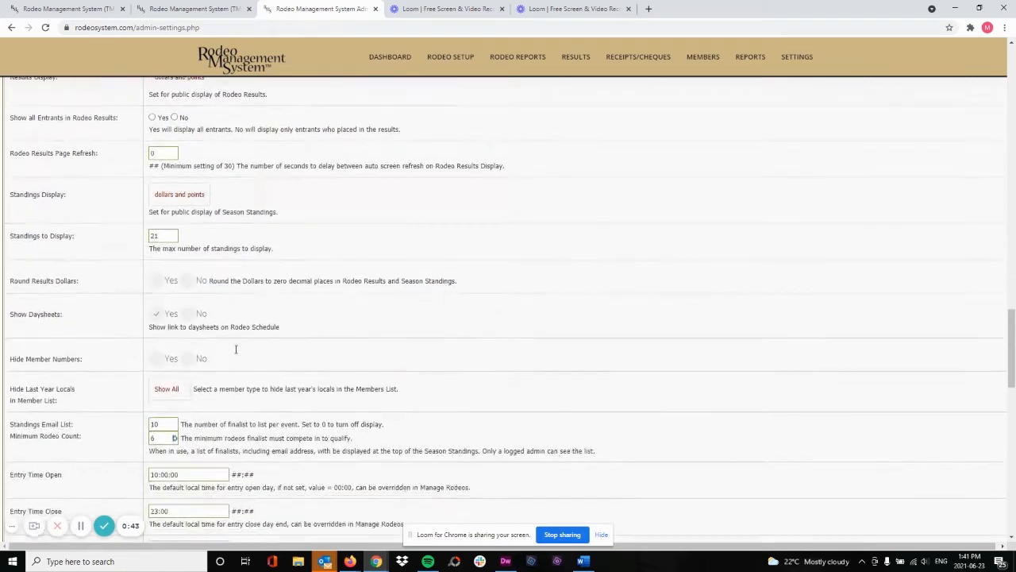
{"action": "scroll", "coordinate": [232, 349], "scroll_direction": "down", "scroll_amount": 10}
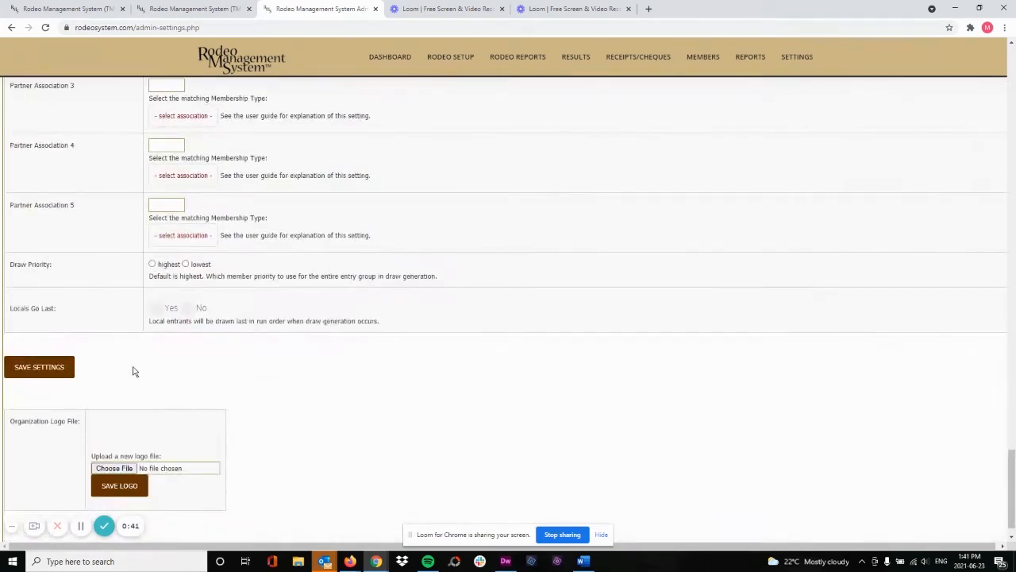
{"action": "left_click", "coordinate": [39, 369]}
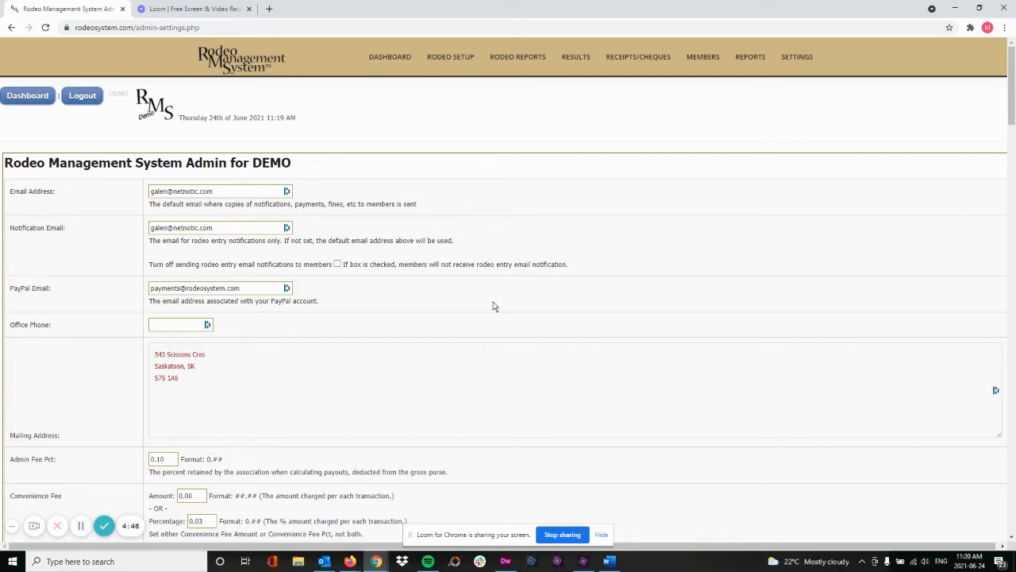
Step: Open the multi-go rodeo format payout settings and read the user instructions and the table of existing formats
{"action": "mouse_move", "coordinate": [784, 67]}
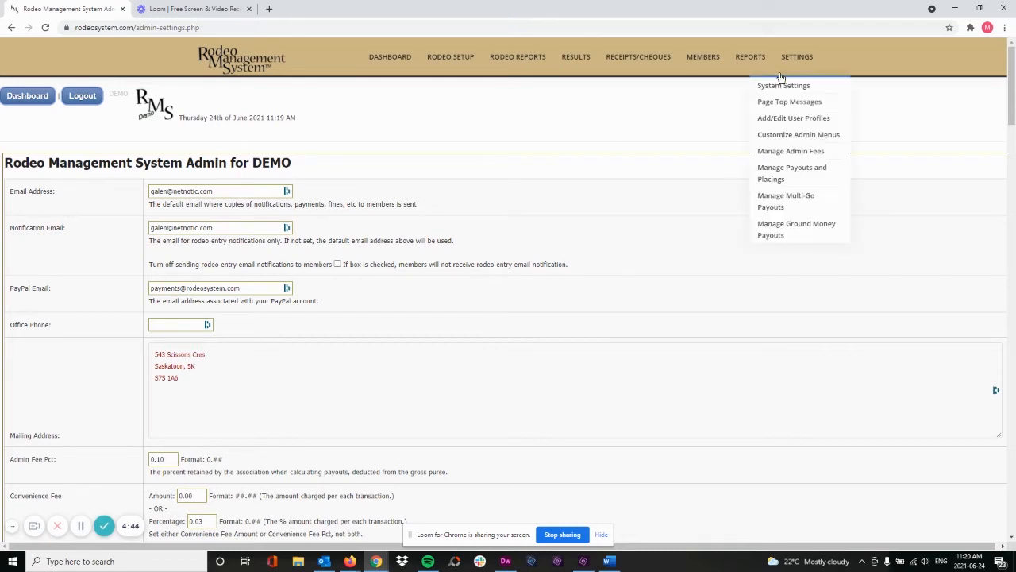
{"action": "left_click", "coordinate": [796, 200]}
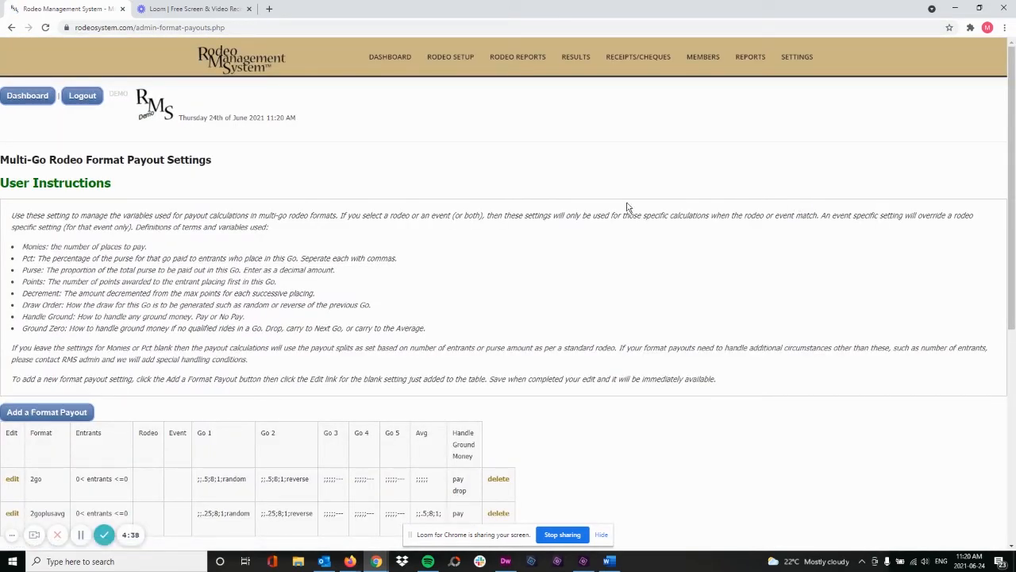
{"action": "scroll", "coordinate": [282, 230], "scroll_direction": "down", "scroll_amount": 1}
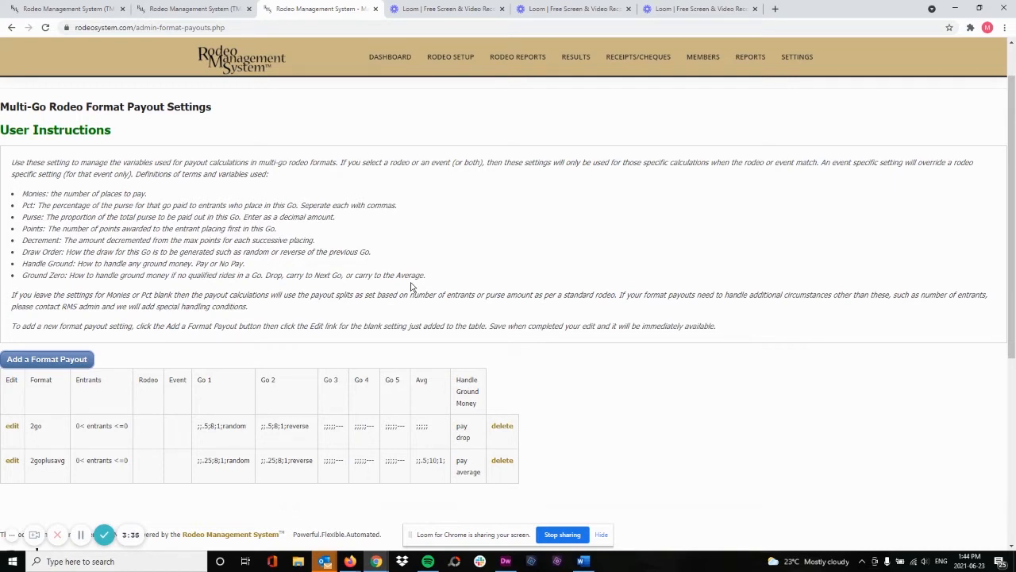
{"action": "scroll", "coordinate": [395, 298], "scroll_direction": "down", "scroll_amount": 1}
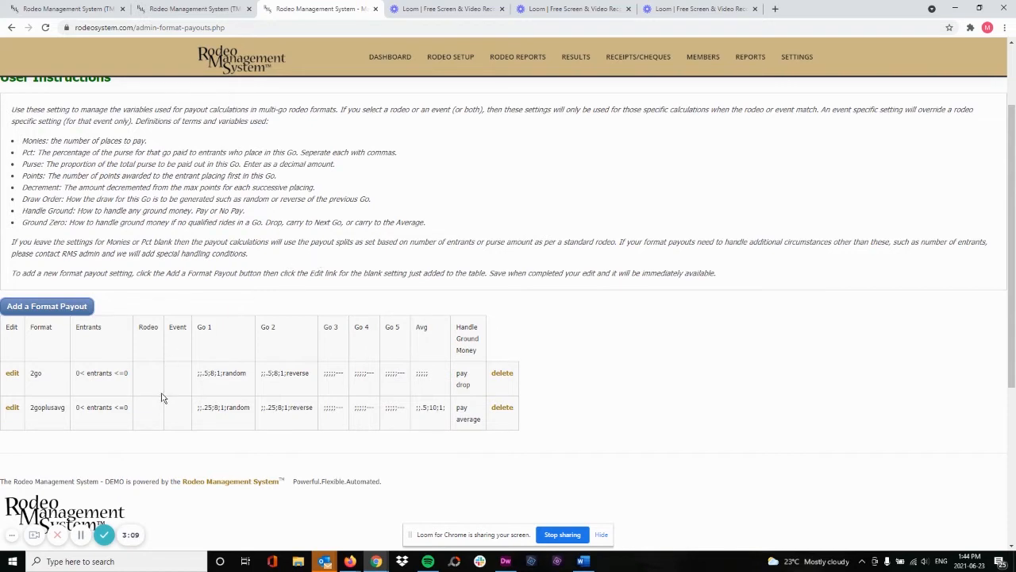
Step: Open the 2go format payout for editing and review its purse portion, points and decrement for each go
{"action": "left_click", "coordinate": [12, 373]}
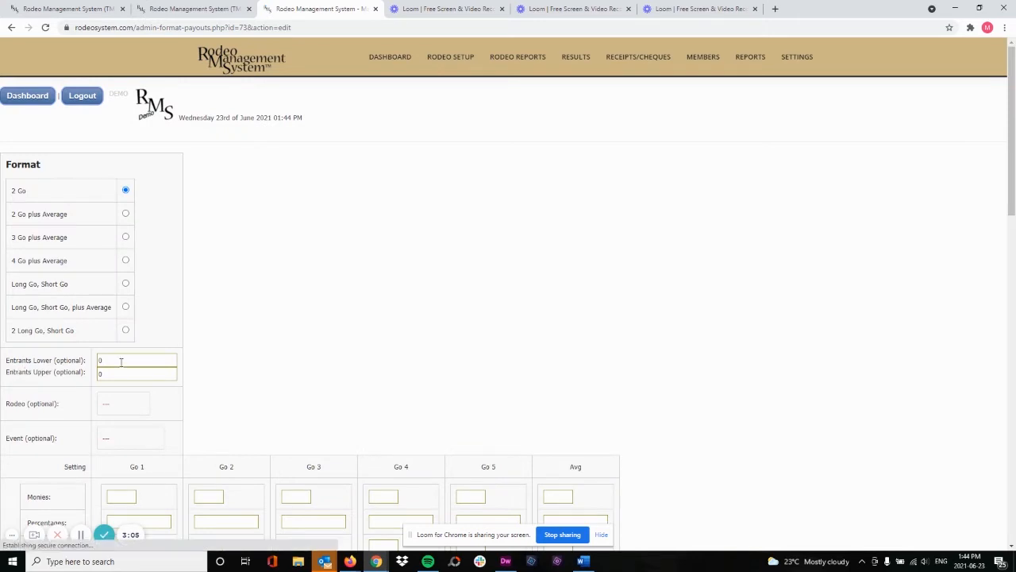
{"action": "scroll", "coordinate": [178, 186], "scroll_direction": "down", "scroll_amount": 1}
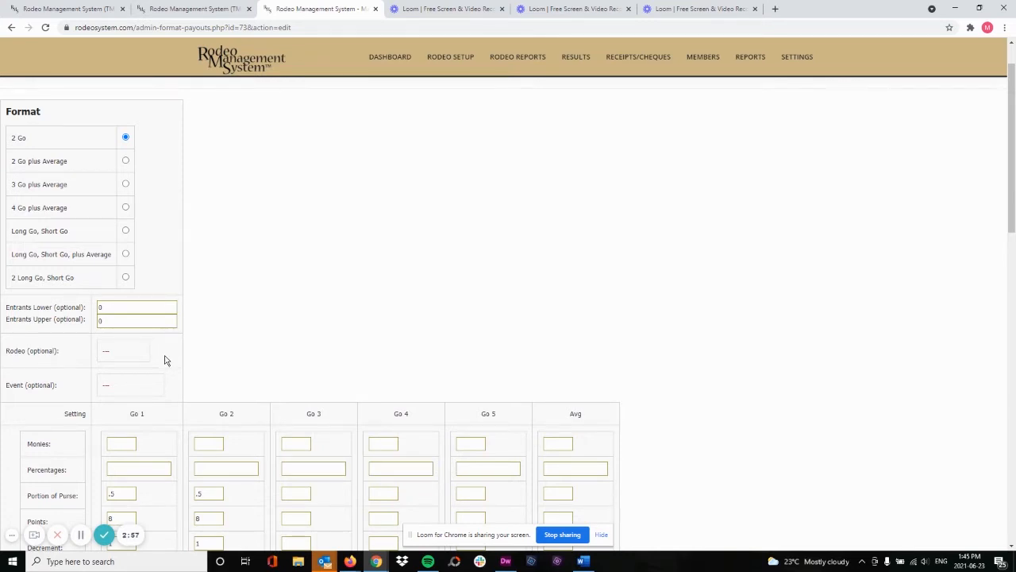
{"action": "scroll", "coordinate": [214, 362], "scroll_direction": "down", "scroll_amount": 2}
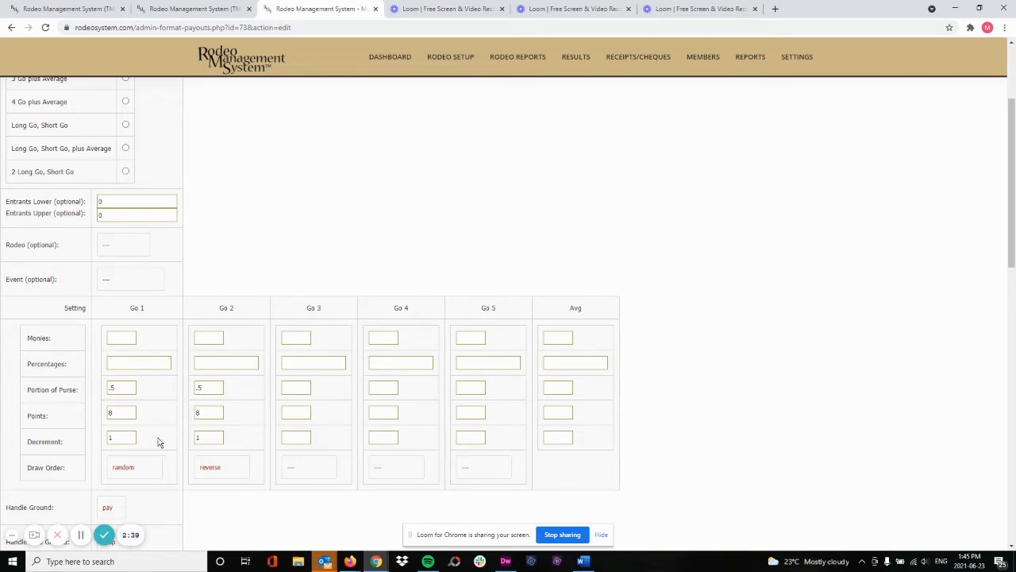
{"action": "scroll", "coordinate": [173, 422], "scroll_direction": "down", "scroll_amount": 1}
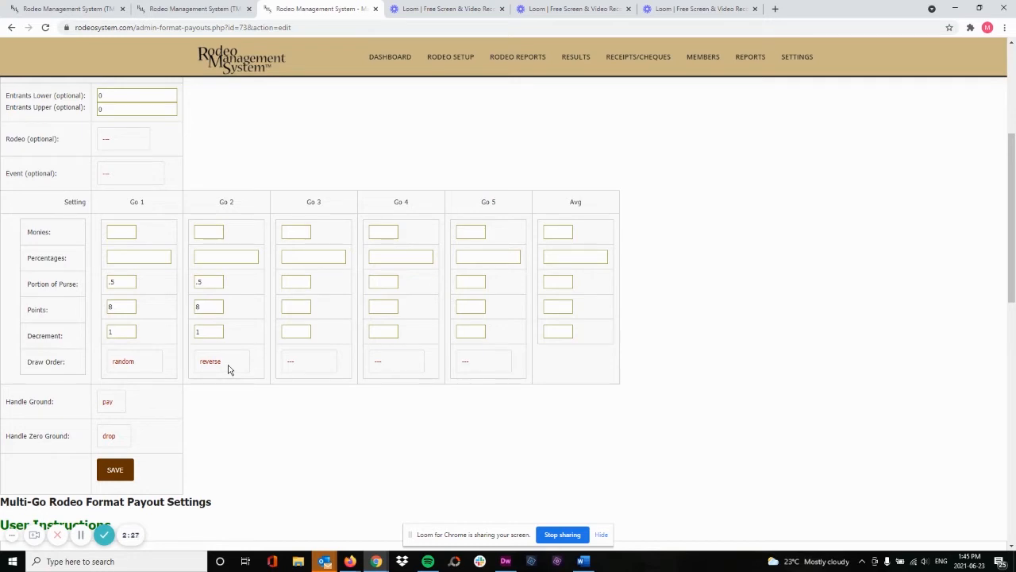
Step: Examine the available options for Go 1 and Go 2 draw order, Handle Ground and Handle Zero Ground without changing them
{"action": "left_click", "coordinate": [144, 370]}
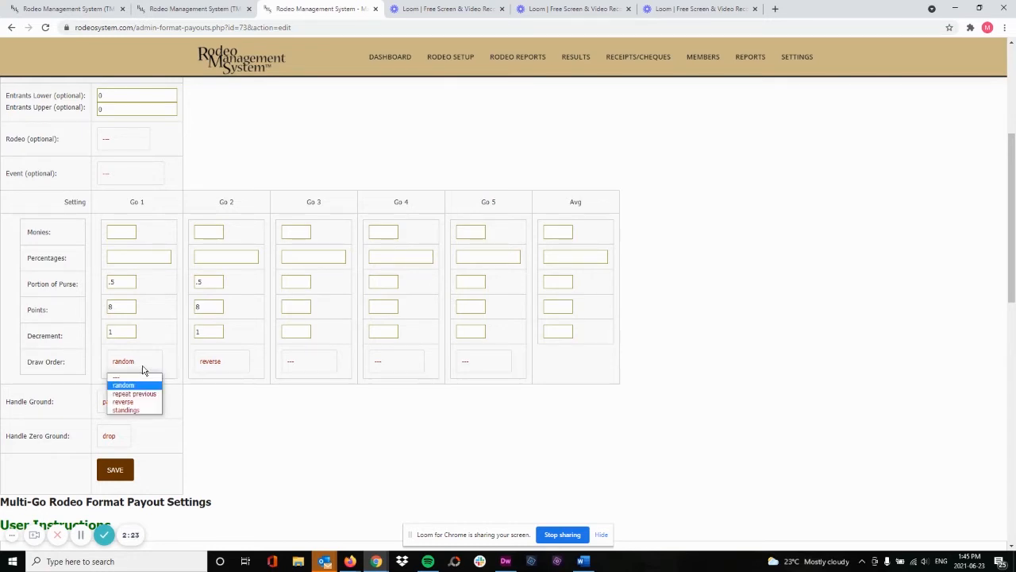
{"action": "left_click", "coordinate": [224, 370]}
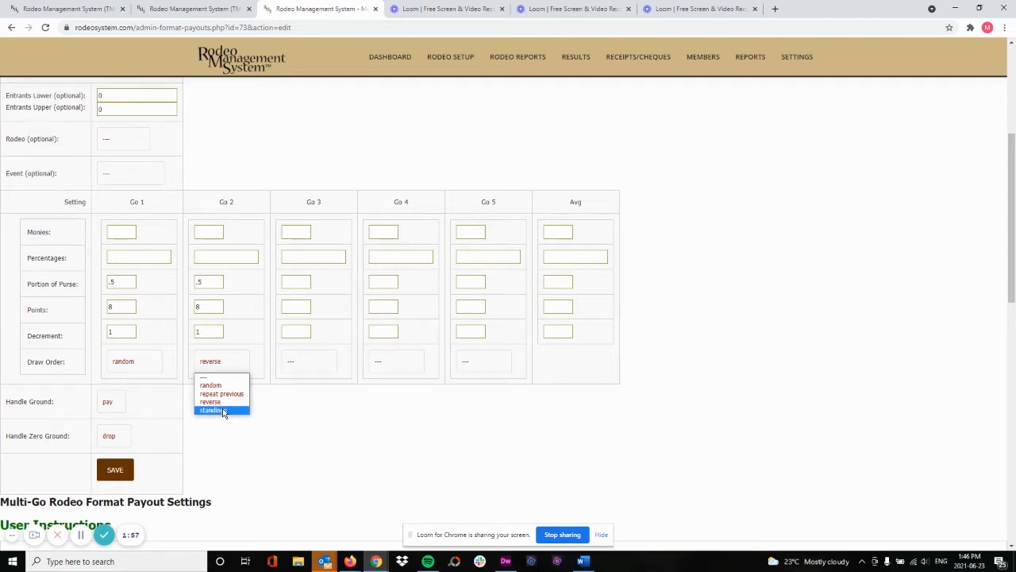
{"action": "left_click", "coordinate": [108, 403]}
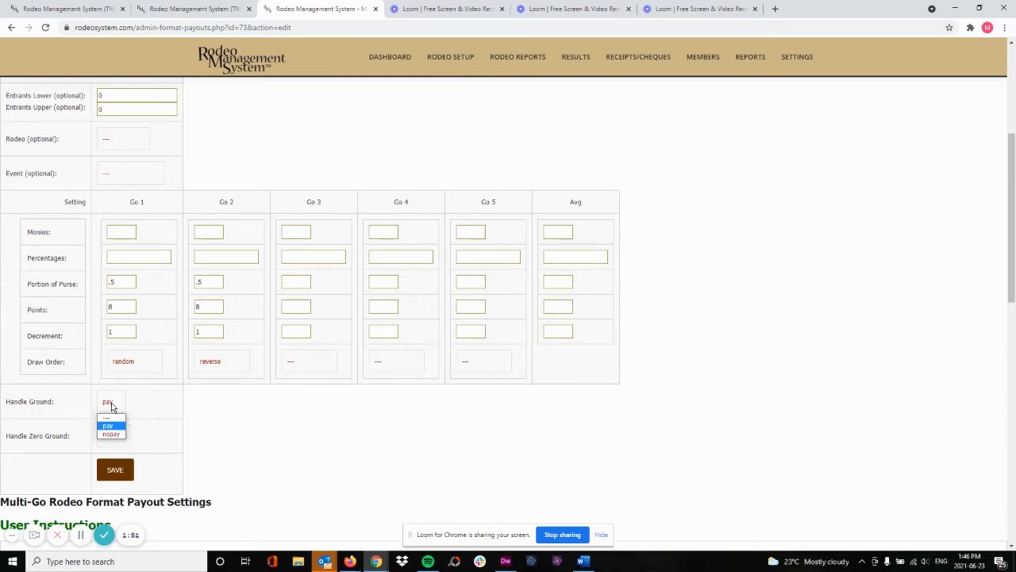
{"action": "left_click", "coordinate": [112, 406]}
{"action": "left_click", "coordinate": [117, 442]}
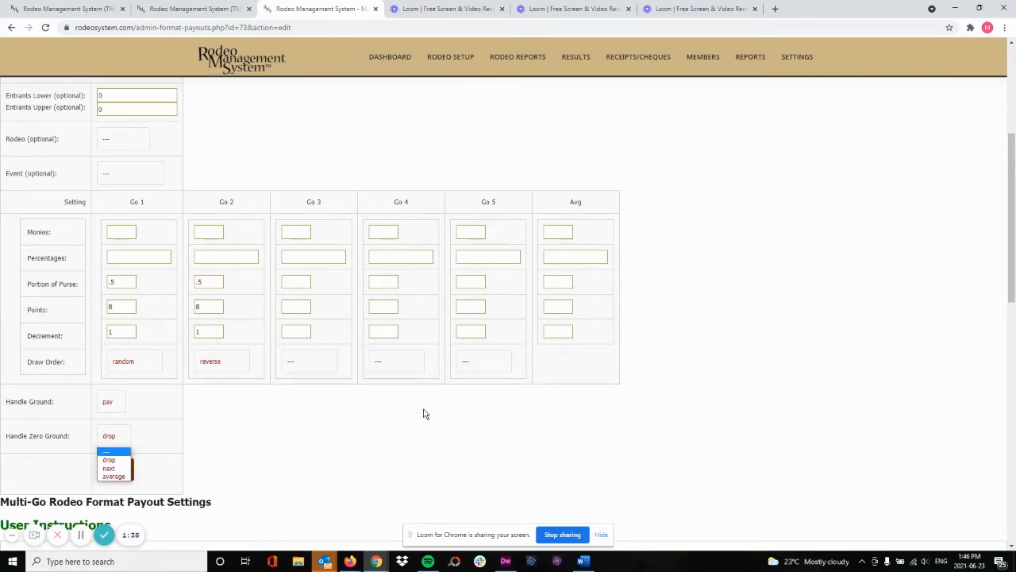
{"action": "left_click", "coordinate": [280, 425]}
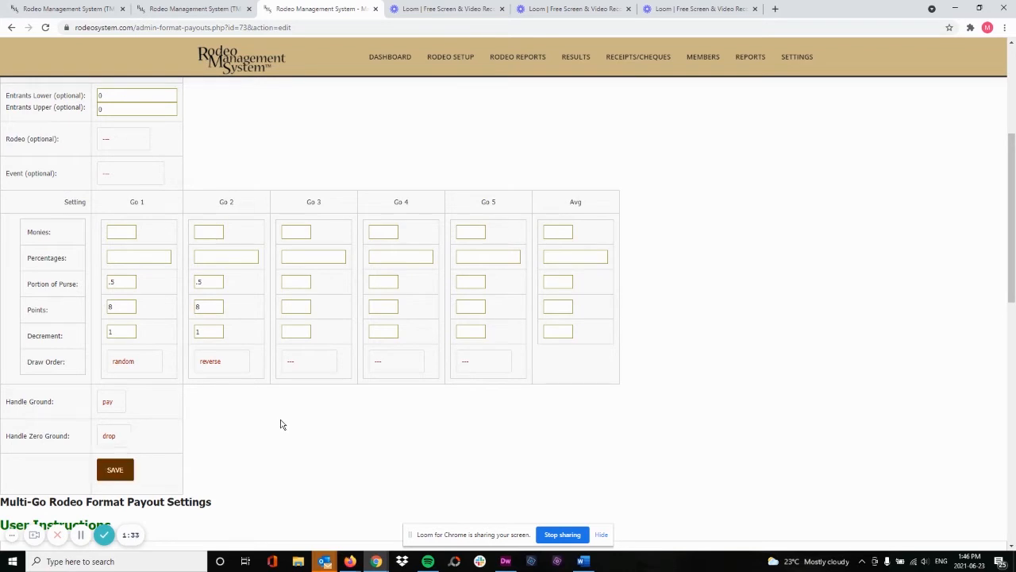
Step: Save the 2go format payout and check the format payout table
{"action": "left_click", "coordinate": [116, 470]}
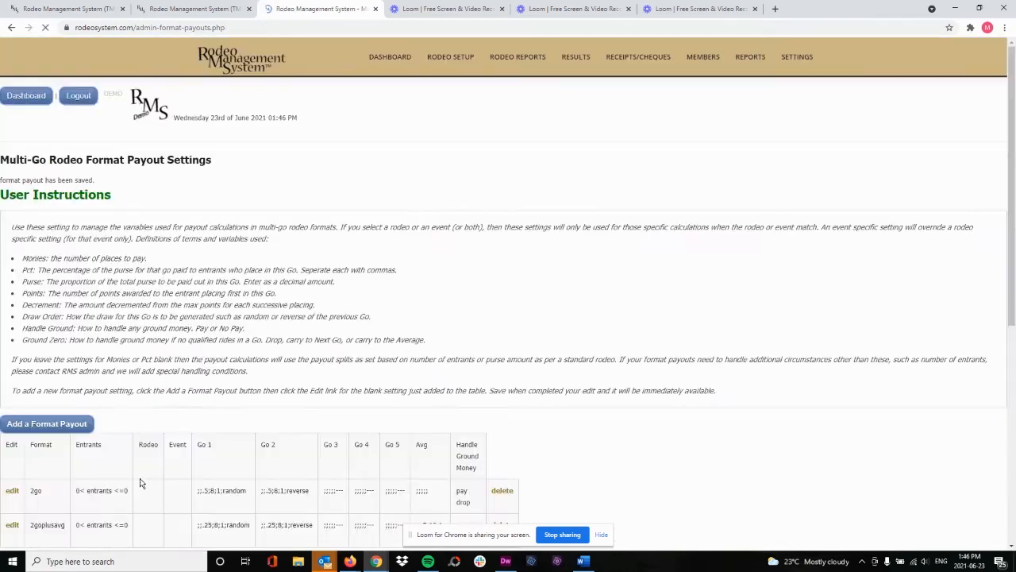
{"action": "scroll", "coordinate": [244, 297], "scroll_direction": "down", "scroll_amount": 2}
{"action": "scroll", "coordinate": [244, 297], "scroll_direction": "down", "scroll_amount": 1}
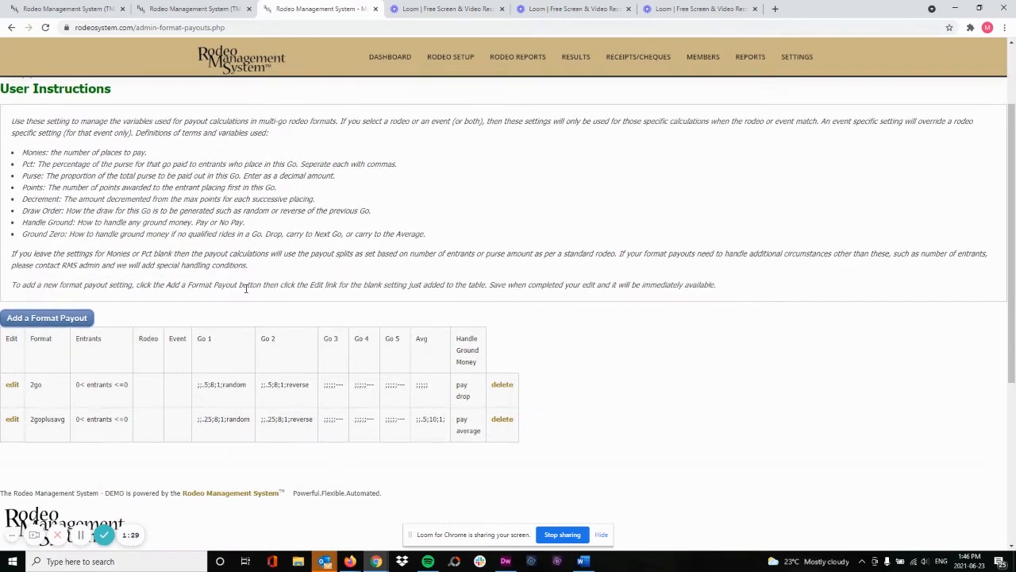
{"action": "scroll", "coordinate": [245, 288], "scroll_direction": "down", "scroll_amount": 1}
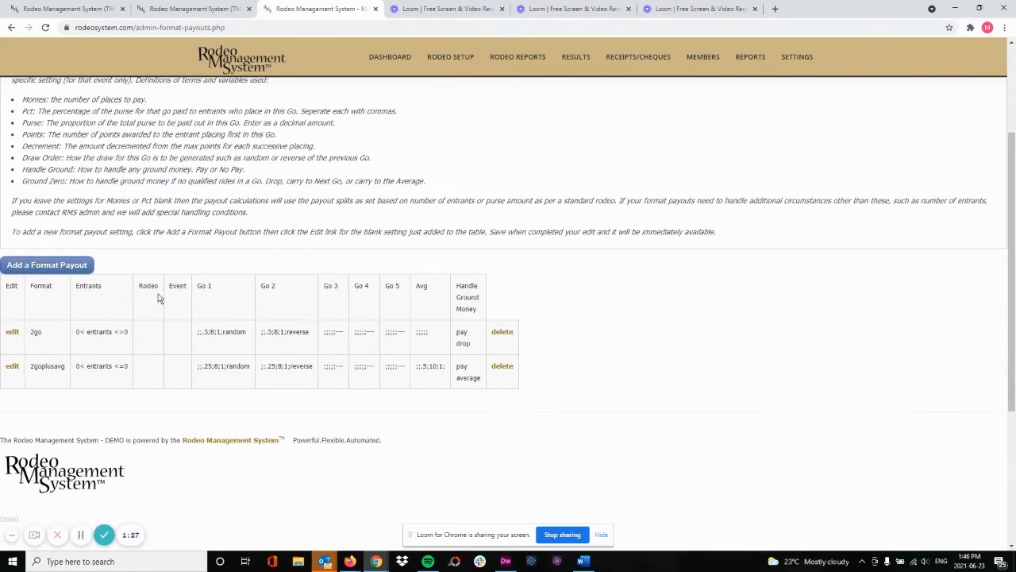
Step: Open the 2goplusavg format payout for editing and set the Avg points to 8
{"action": "left_click", "coordinate": [12, 367]}
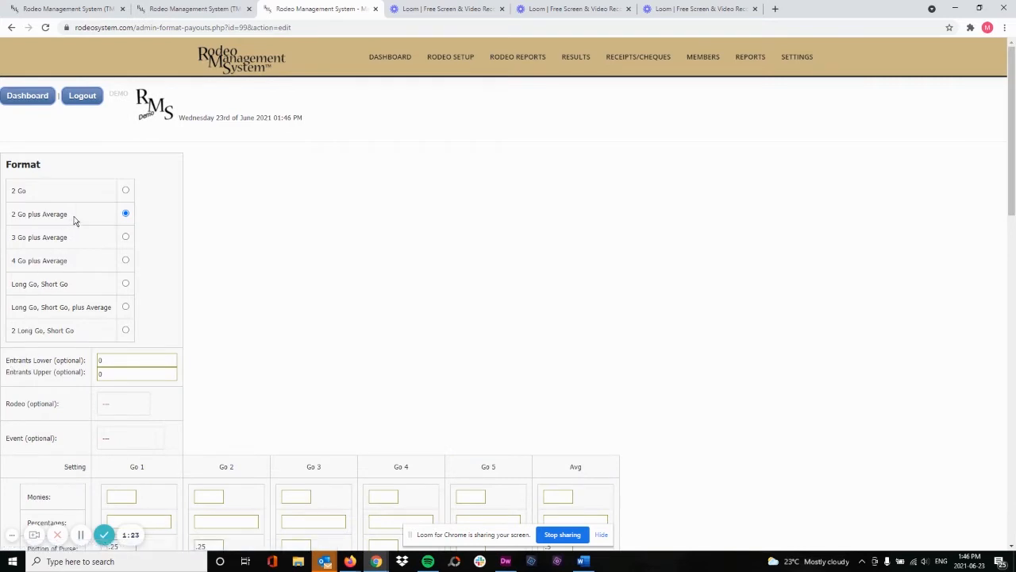
{"action": "scroll", "coordinate": [174, 219], "scroll_direction": "down", "scroll_amount": 4}
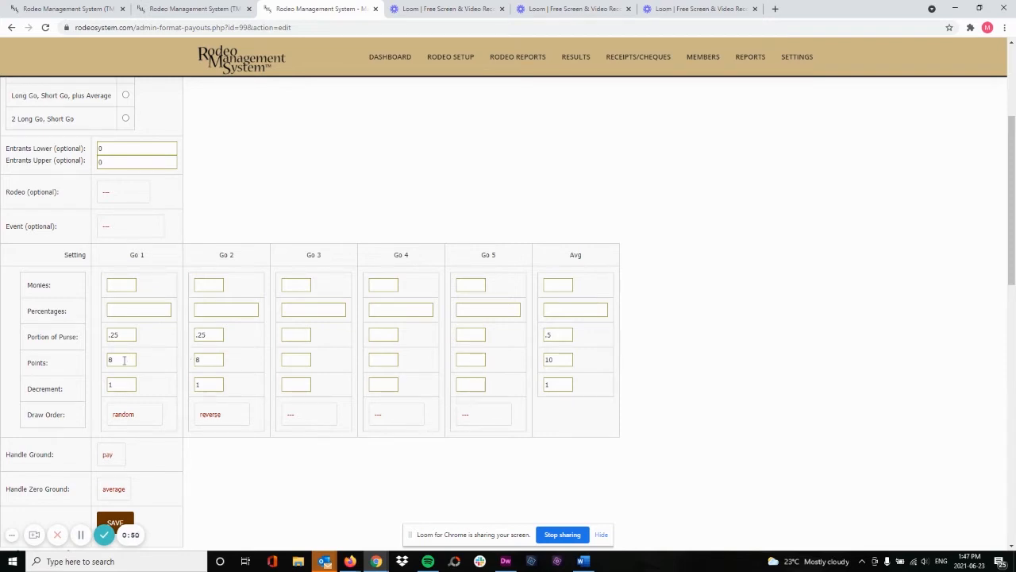
{"action": "double_click", "coordinate": [546, 361]}
{"action": "type", "text": "8"}
{"action": "left_click", "coordinate": [585, 374]}
Step: Look through the Go 2 draw order options, keep reverse, and save the 2 Go plus Average format payout
{"action": "left_click", "coordinate": [215, 421]}
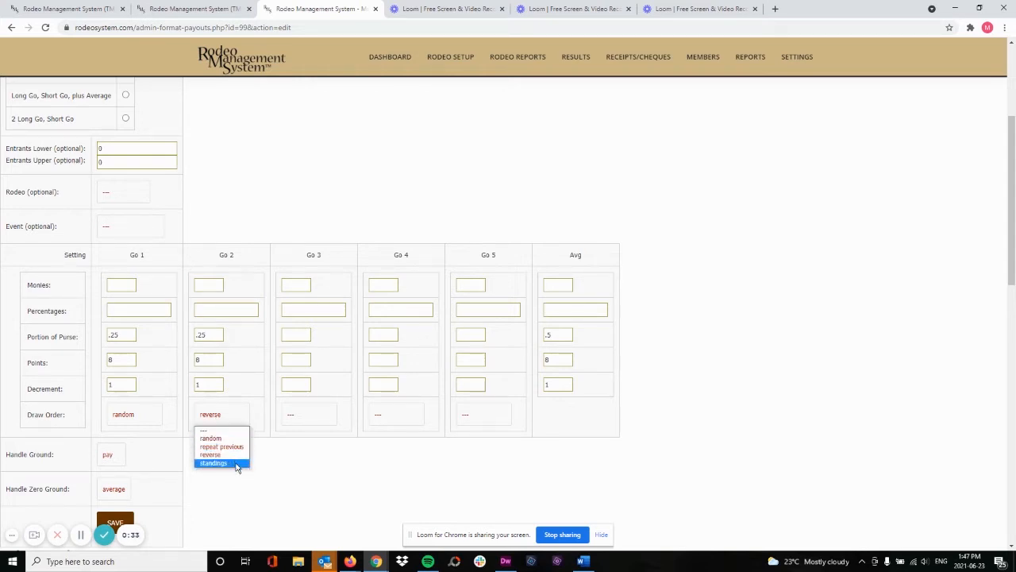
{"action": "left_click", "coordinate": [263, 480]}
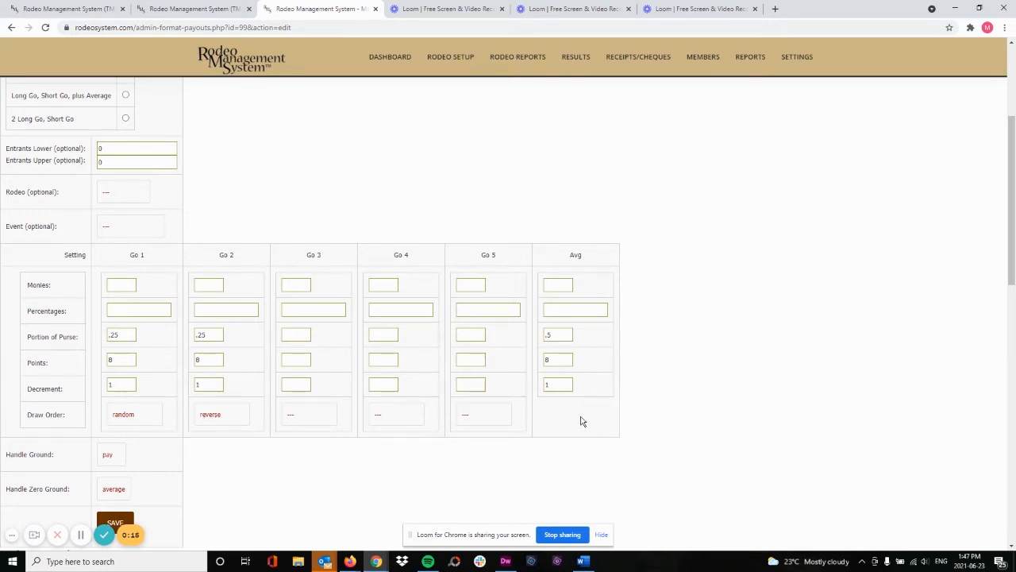
{"action": "scroll", "coordinate": [411, 472], "scroll_direction": "down", "scroll_amount": 1}
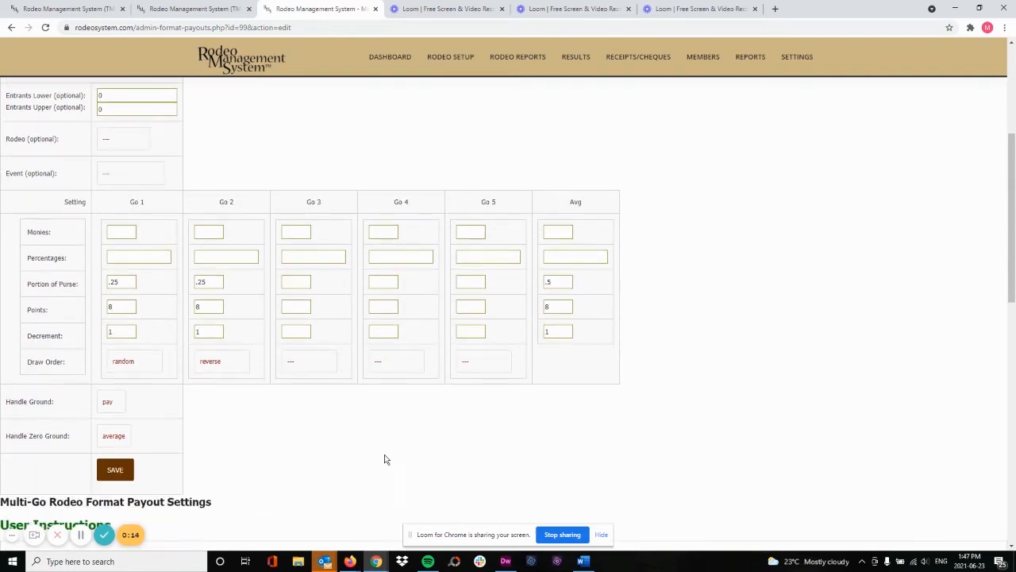
{"action": "left_click", "coordinate": [115, 470]}
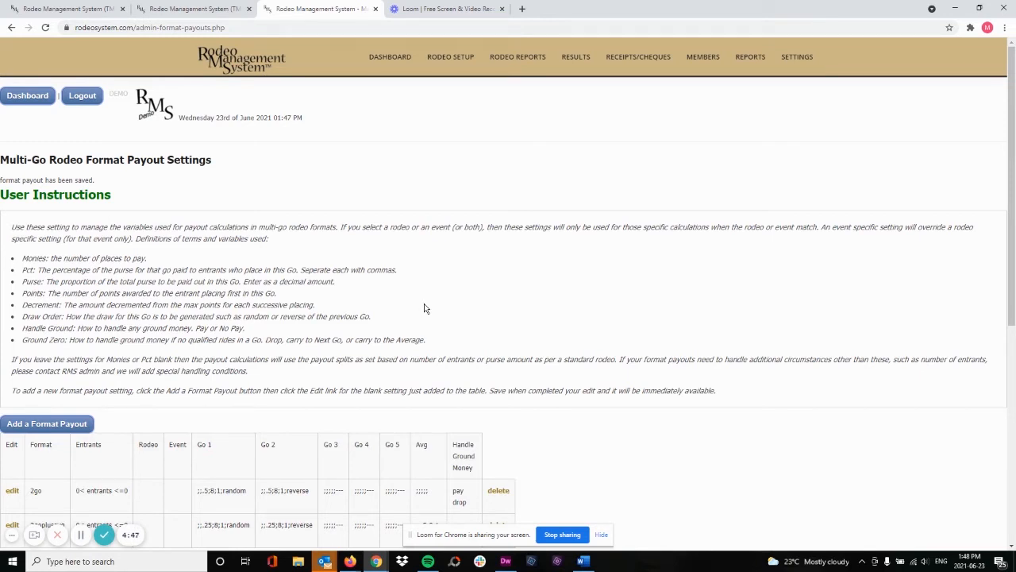
Step: Open the unofficial results entry for Rodeo Demo 2 and select the Saddlebronc event to manage
{"action": "mouse_move", "coordinate": [572, 64]}
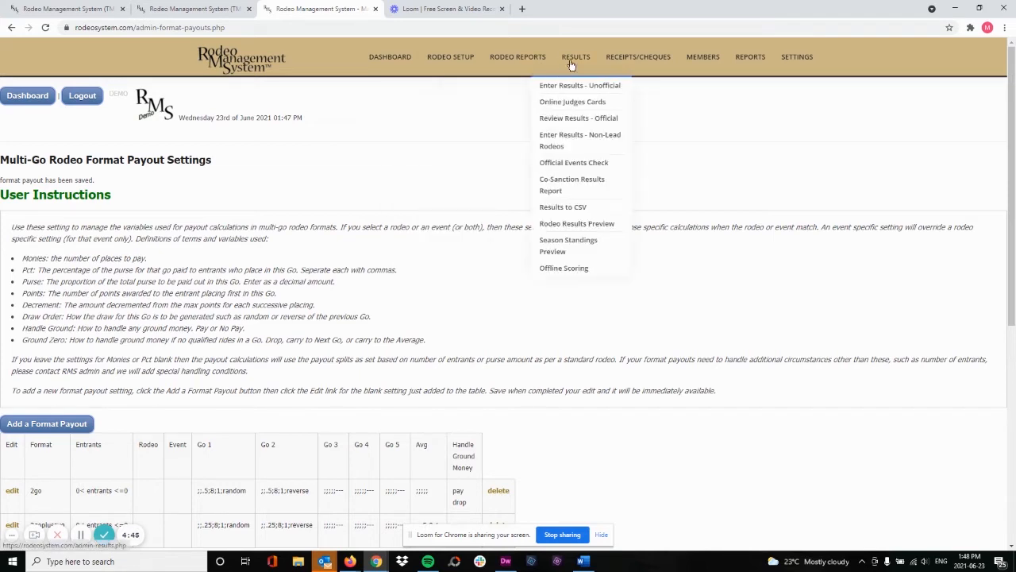
{"action": "left_click", "coordinate": [581, 89]}
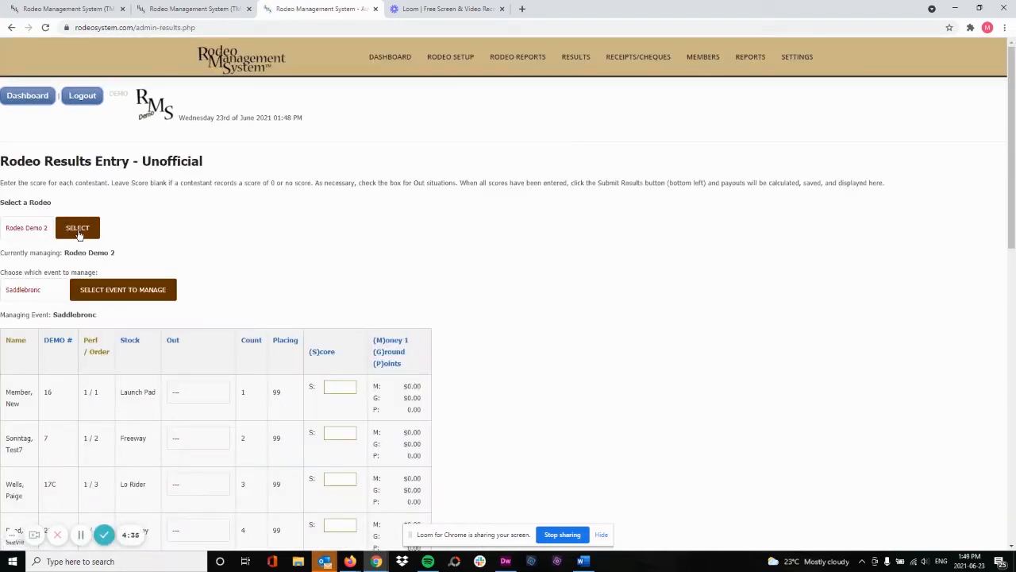
{"action": "left_click", "coordinate": [77, 228]}
{"action": "left_click", "coordinate": [48, 293]}
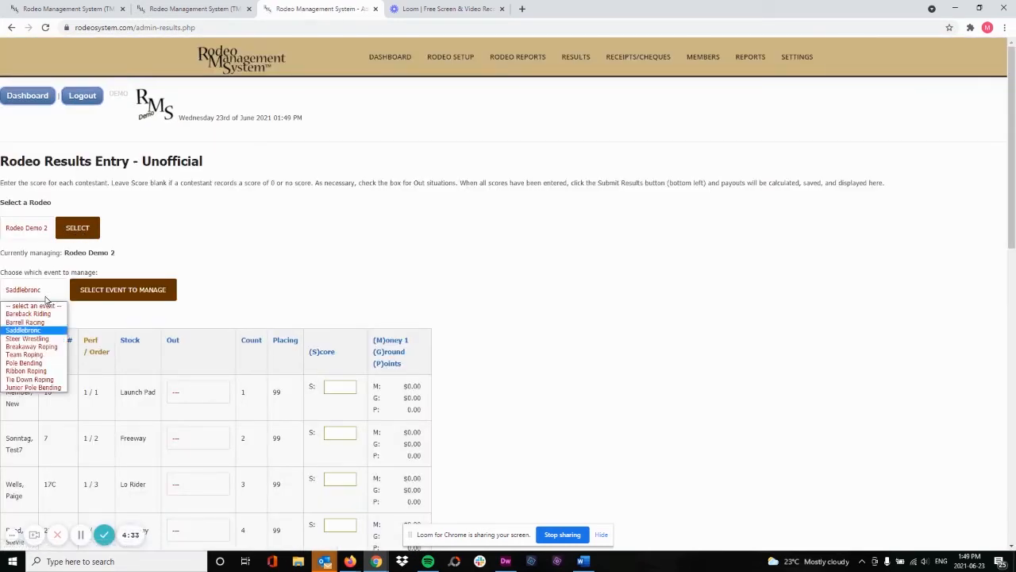
{"action": "left_click", "coordinate": [40, 332]}
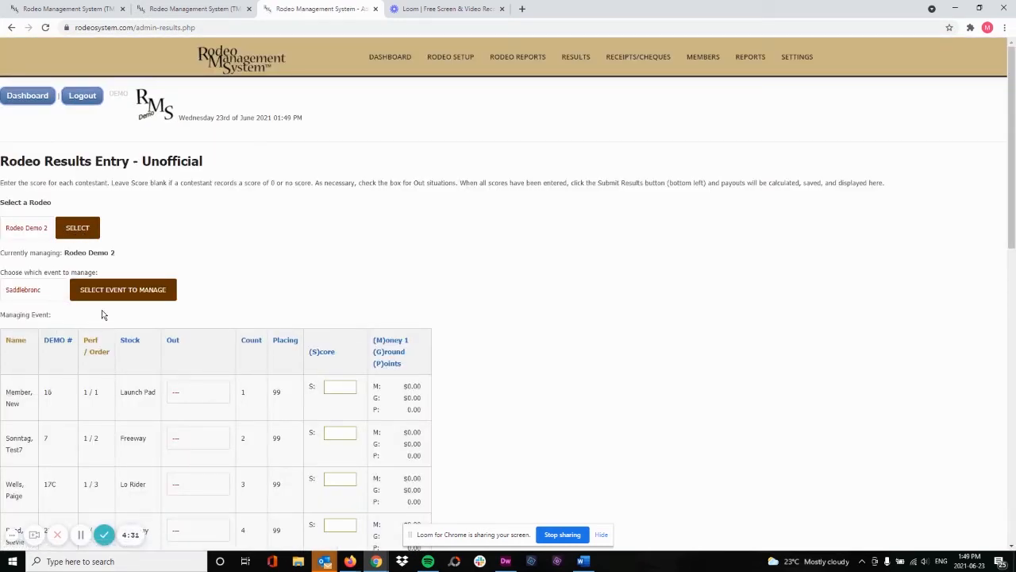
{"action": "left_click", "coordinate": [123, 289]}
Step: Set the Out status of the Saddlebronc contestant in performance 1, order 5 (Hip Waders) to Vet/Med Out
{"action": "scroll", "coordinate": [371, 259], "scroll_direction": "down", "scroll_amount": 2}
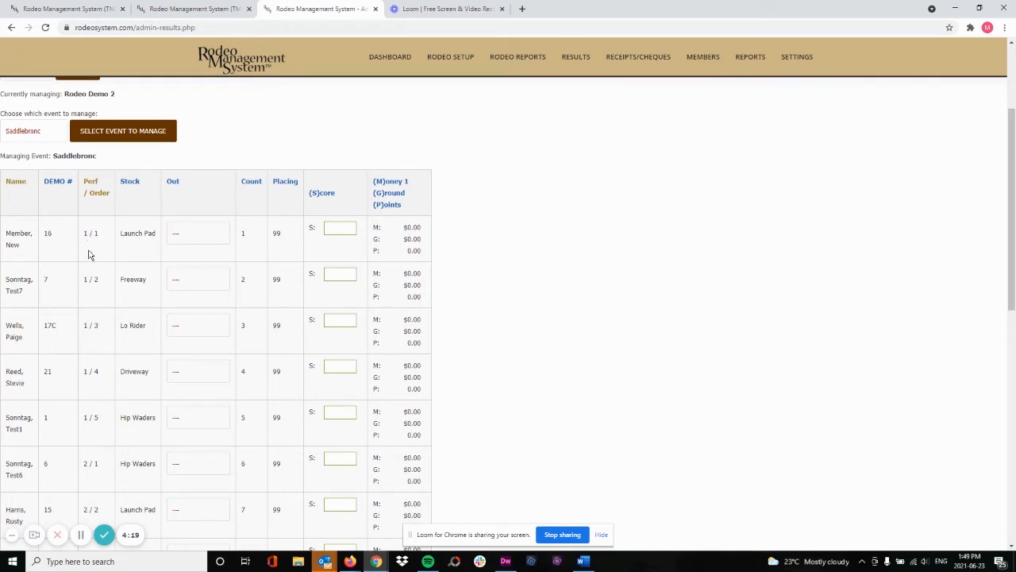
{"action": "scroll", "coordinate": [102, 311], "scroll_direction": "down", "scroll_amount": 3}
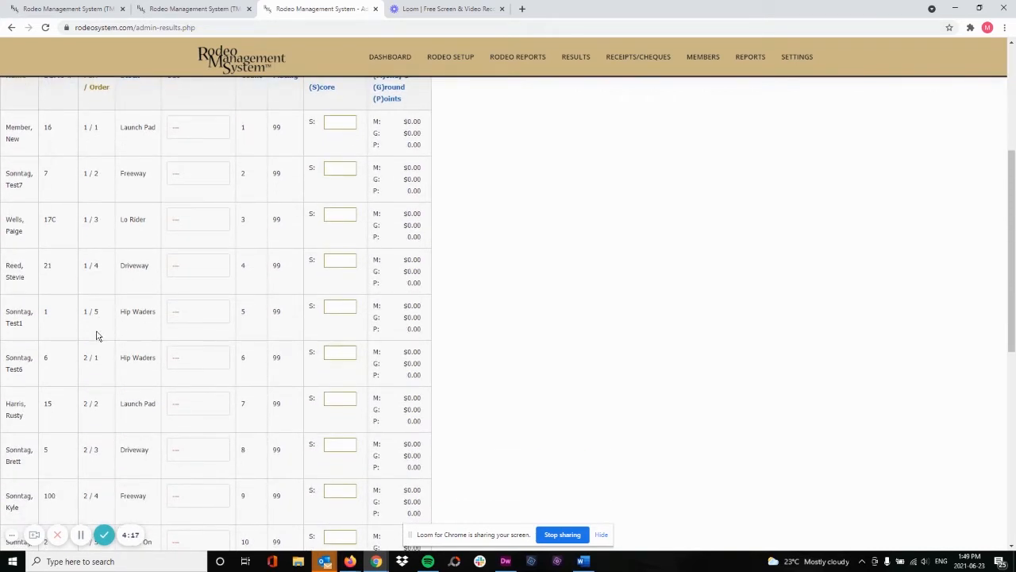
{"action": "scroll", "coordinate": [87, 370], "scroll_direction": "down", "scroll_amount": 3}
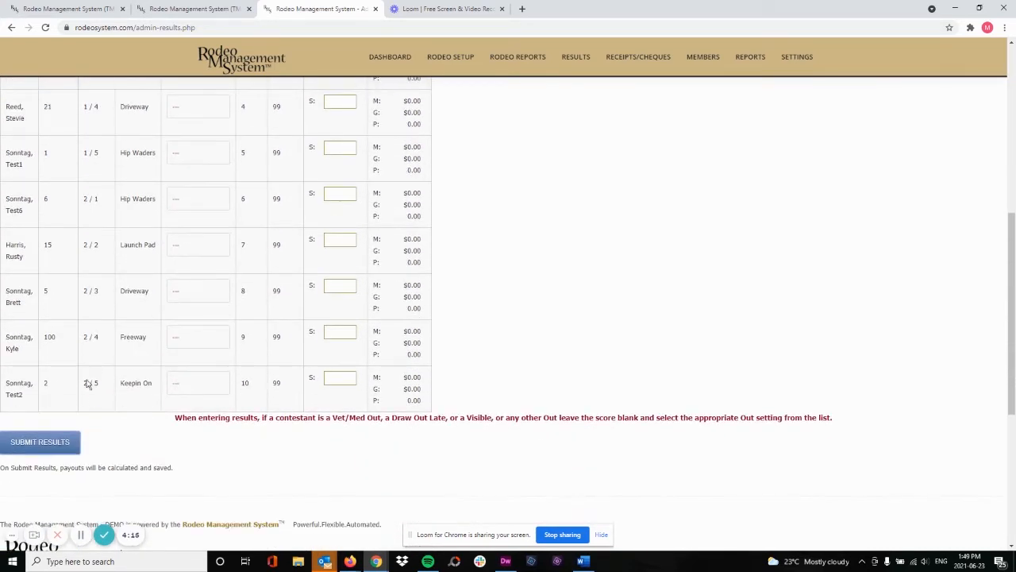
{"action": "scroll", "coordinate": [92, 405], "scroll_direction": "up", "scroll_amount": 6}
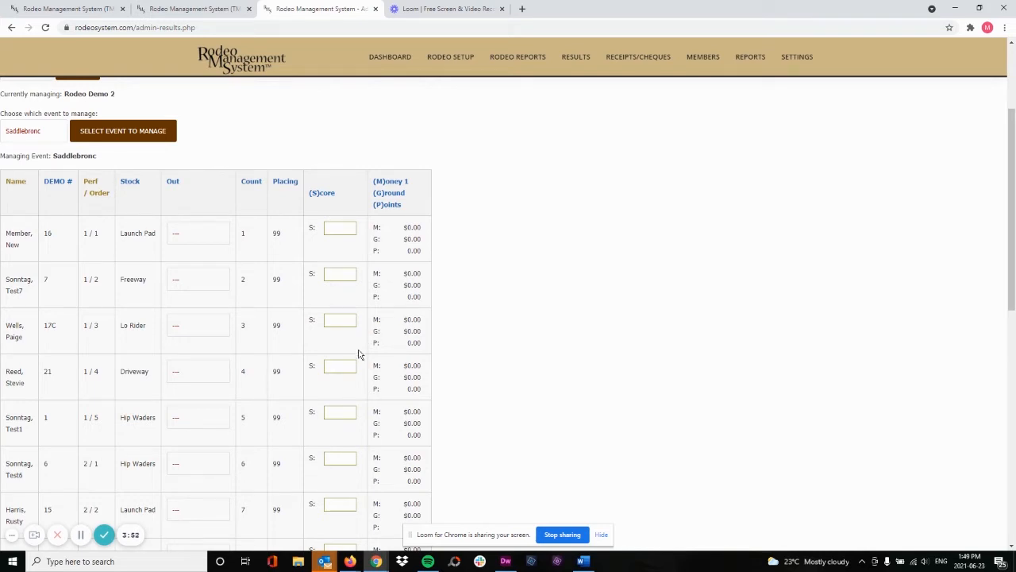
{"action": "scroll", "coordinate": [486, 316], "scroll_direction": "down", "scroll_amount": 1}
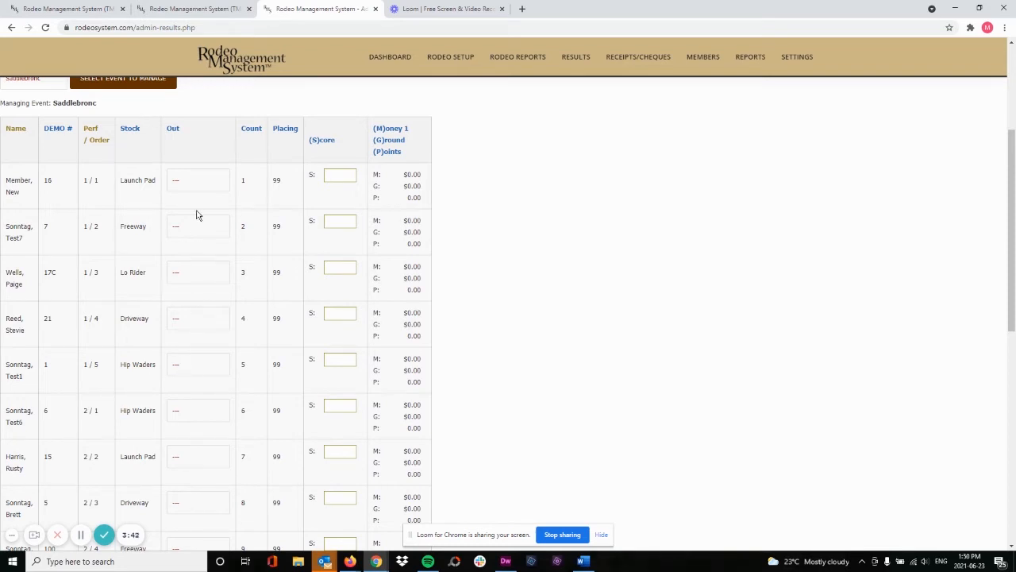
{"action": "left_click", "coordinate": [185, 368]}
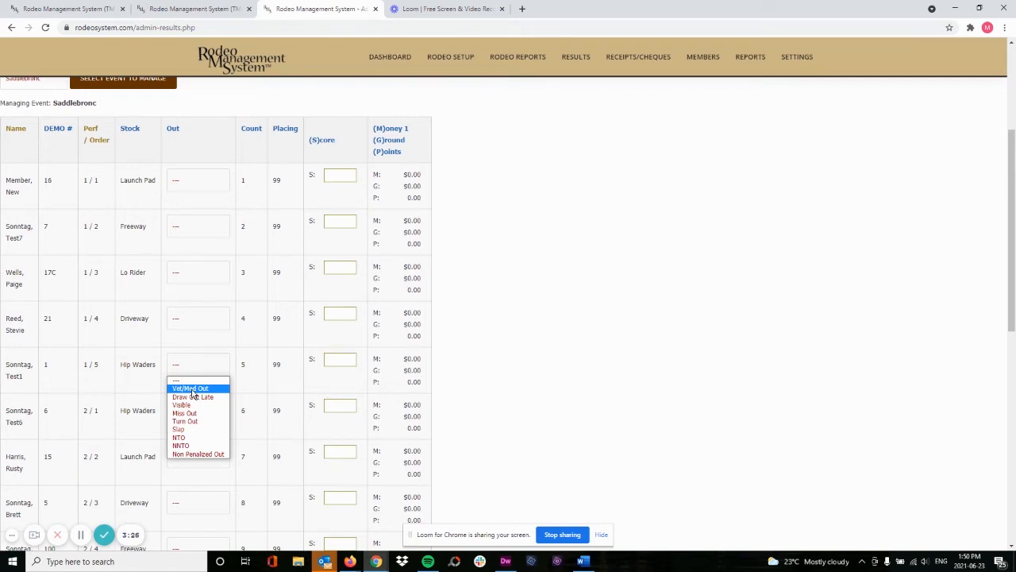
{"action": "left_click", "coordinate": [191, 389]}
{"action": "left_click", "coordinate": [196, 368]}
{"action": "left_click", "coordinate": [261, 388]}
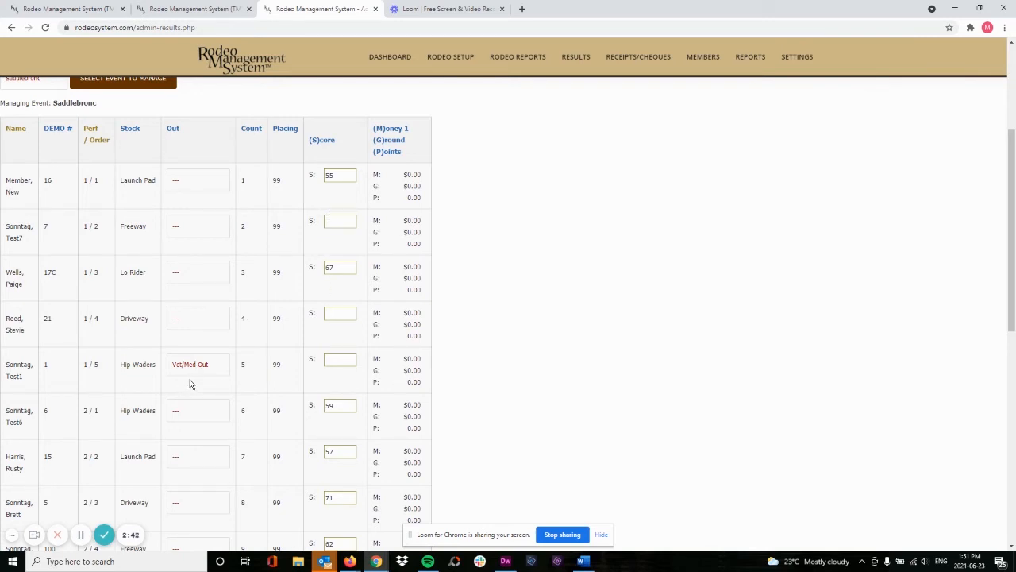
Step: Submit the Saddlebronc results so the payouts are calculated and saved
{"action": "scroll", "coordinate": [290, 374], "scroll_direction": "down", "scroll_amount": 3}
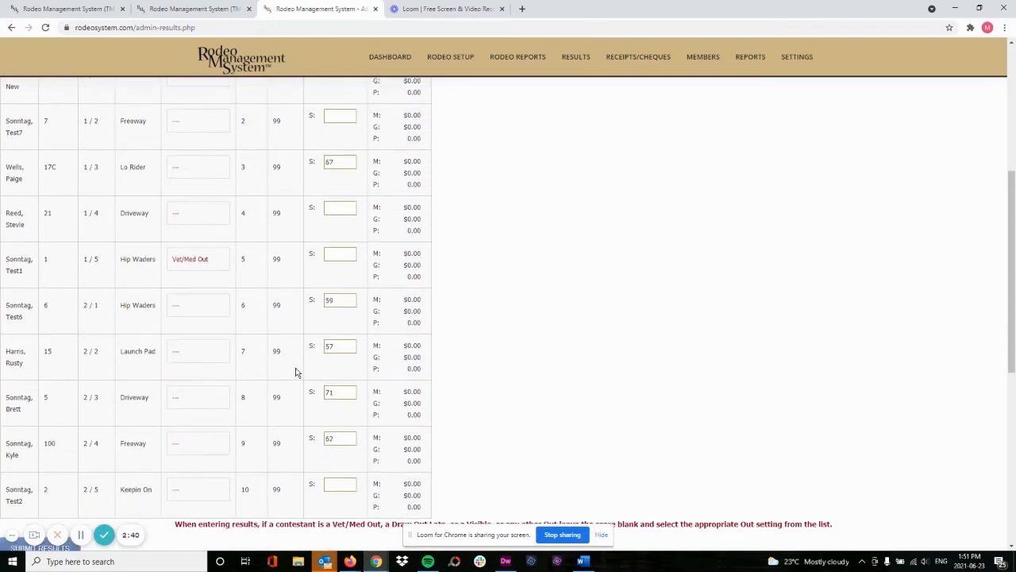
{"action": "scroll", "coordinate": [294, 416], "scroll_direction": "down", "scroll_amount": 4}
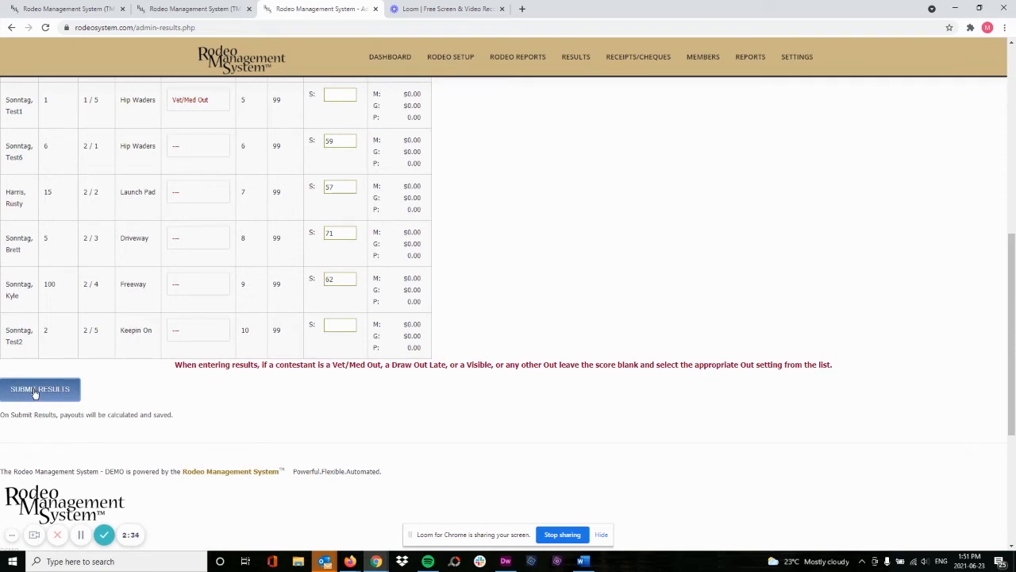
{"action": "left_click", "coordinate": [35, 392]}
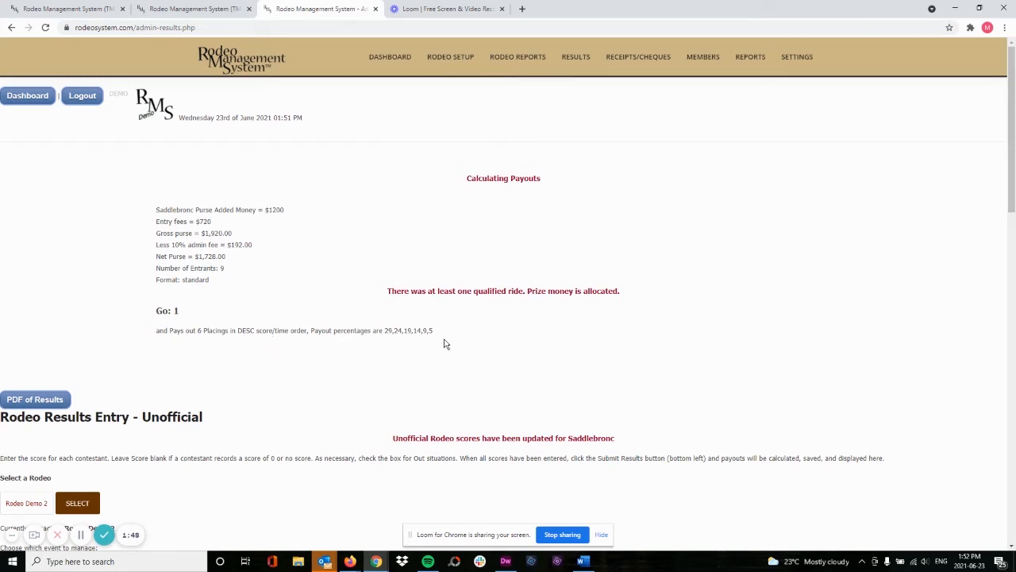
Step: Review the placings, money and points in the submitted Saddlebronc results, and look over the other events available to manage
{"action": "scroll", "coordinate": [477, 326], "scroll_direction": "down", "scroll_amount": 1}
{"action": "scroll", "coordinate": [477, 326], "scroll_direction": "down", "scroll_amount": 5}
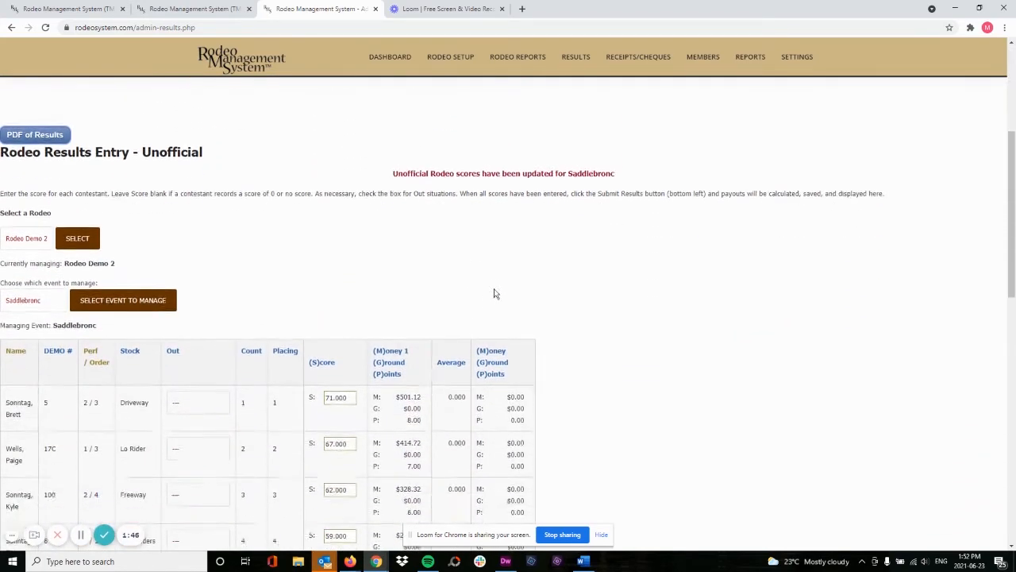
{"action": "scroll", "coordinate": [425, 288], "scroll_direction": "down", "scroll_amount": 1}
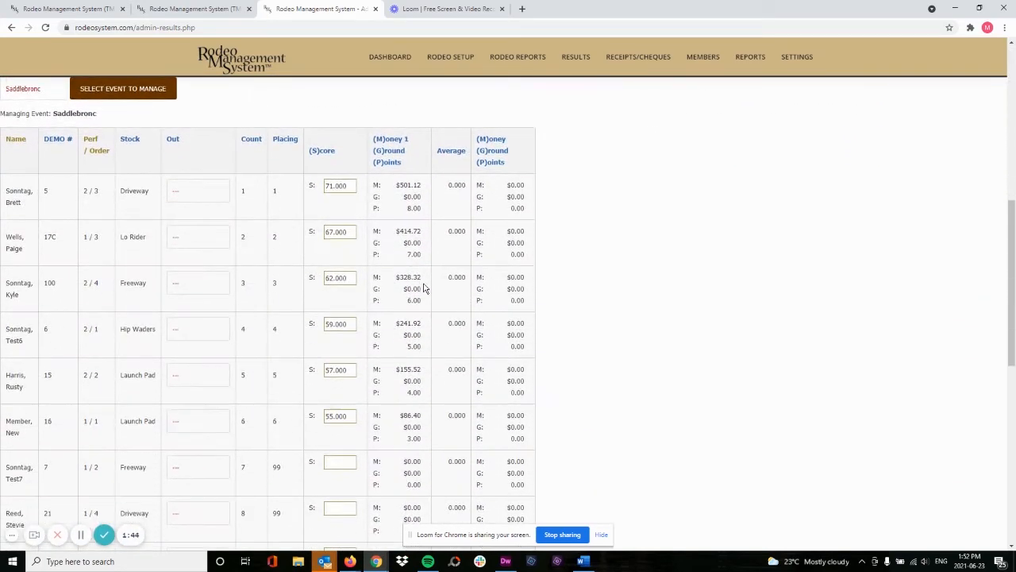
{"action": "scroll", "coordinate": [249, 275], "scroll_direction": "down", "scroll_amount": 1}
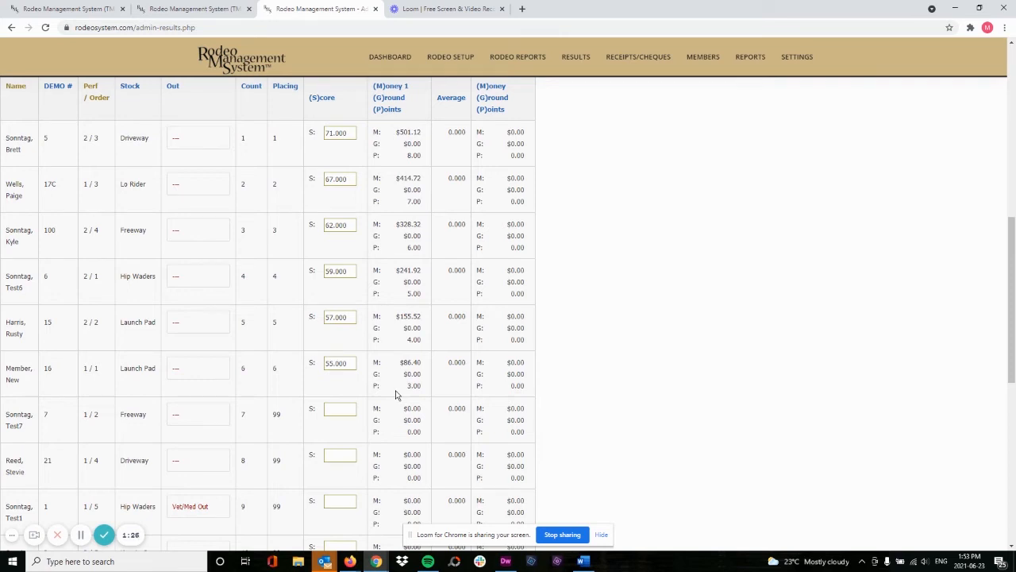
{"action": "scroll", "coordinate": [363, 318], "scroll_direction": "down", "scroll_amount": 1}
{"action": "scroll", "coordinate": [360, 312], "scroll_direction": "up", "scroll_amount": 2}
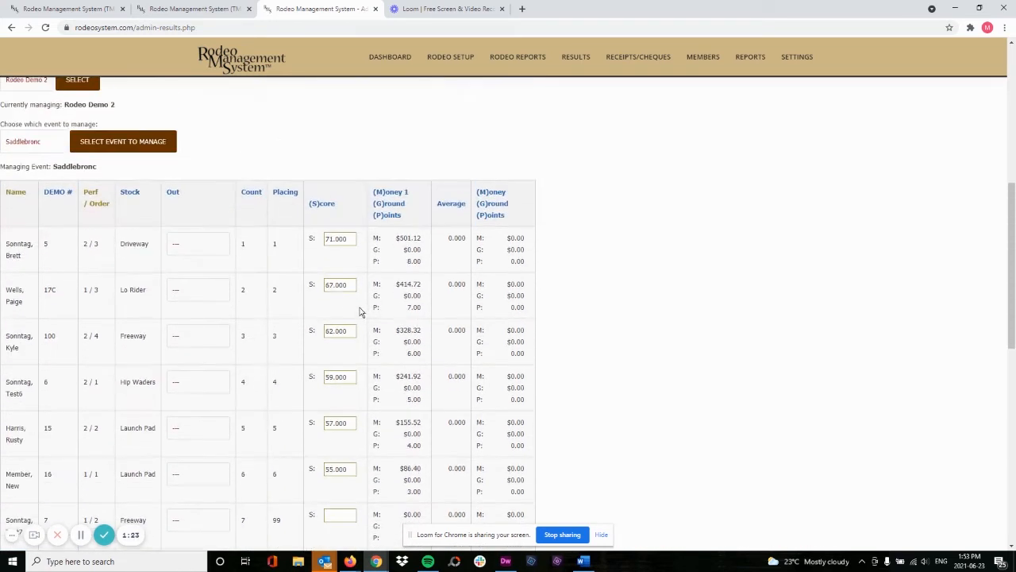
{"action": "scroll", "coordinate": [359, 312], "scroll_direction": "up", "scroll_amount": 2}
{"action": "left_click", "coordinate": [28, 198]}
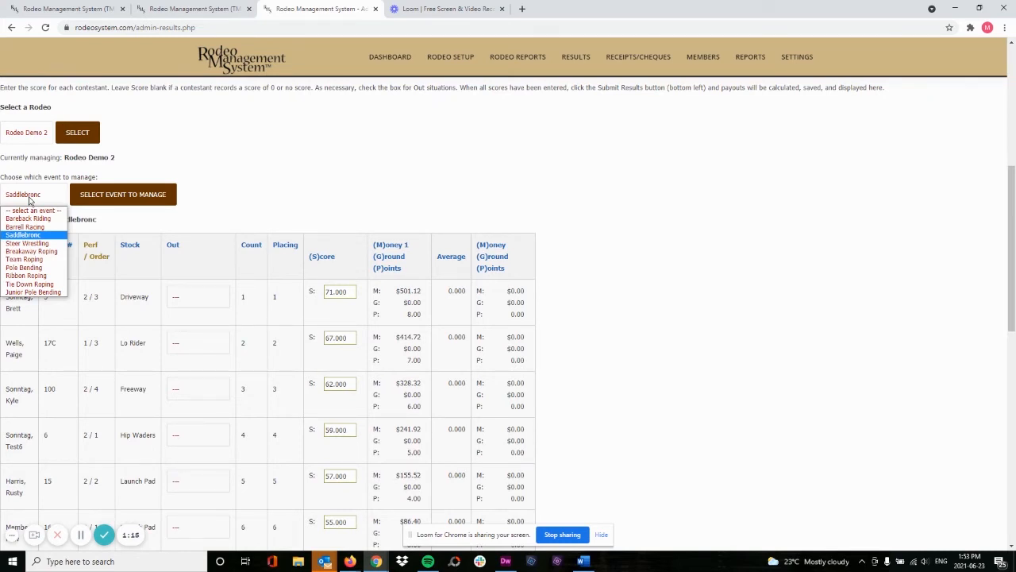
{"action": "left_click", "coordinate": [275, 211]}
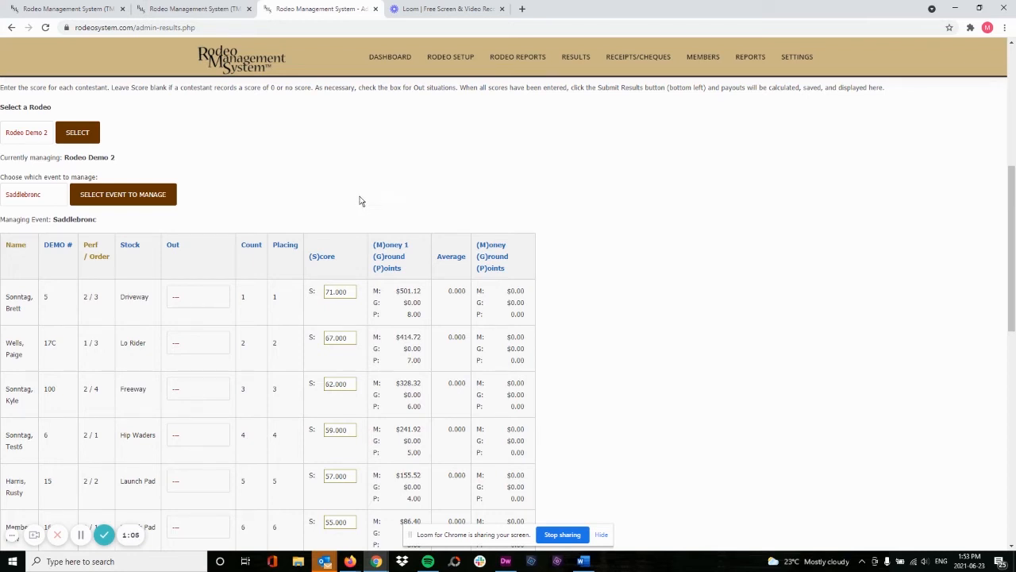
Step: Open the Rodeo Results Preview to view the Rodeo Demo 2 results, and return to the results entry page
{"action": "mouse_move", "coordinate": [567, 69]}
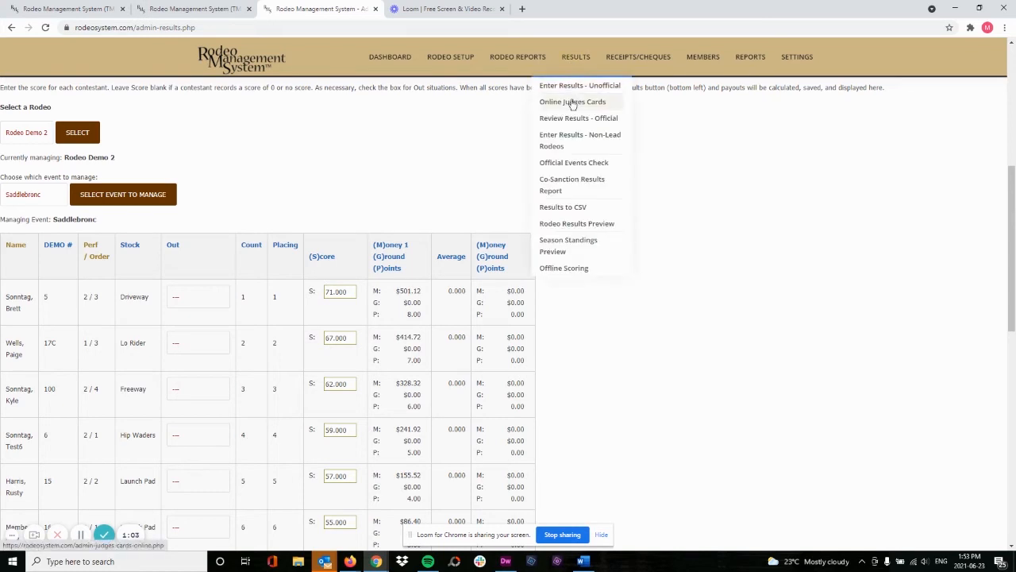
{"action": "left_click", "coordinate": [580, 225]}
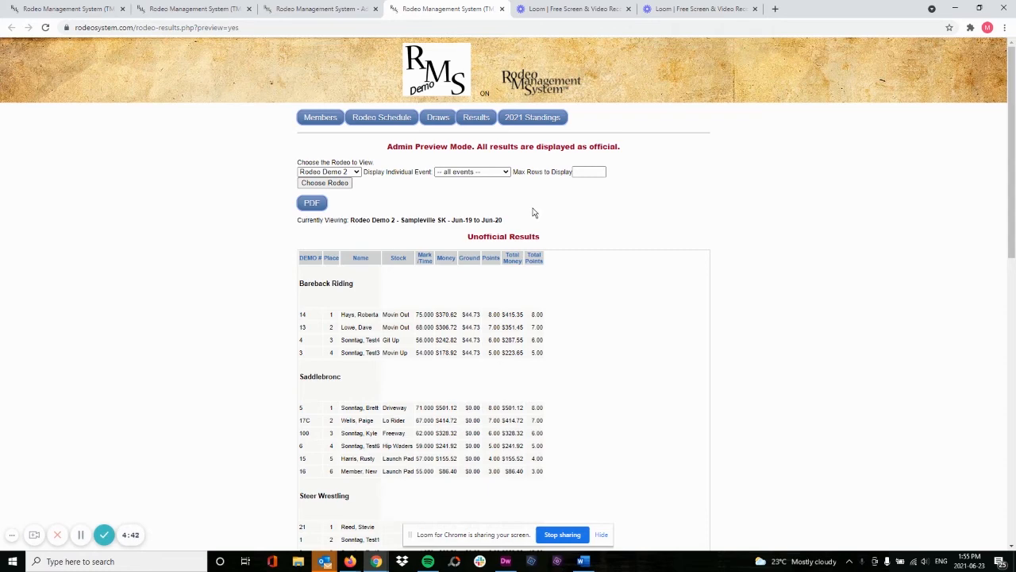
{"action": "left_click", "coordinate": [315, 9]}
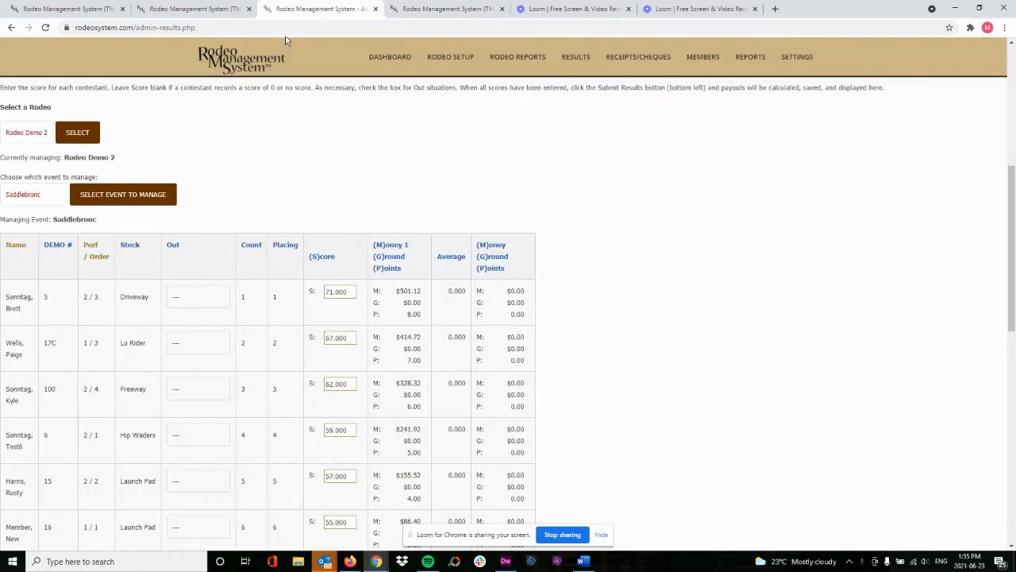
Step: Open Rodeo Demo 2 for editing in Manage Rodeos, turn on Show Results on Web, and save the rodeo
{"action": "mouse_move", "coordinate": [454, 60]}
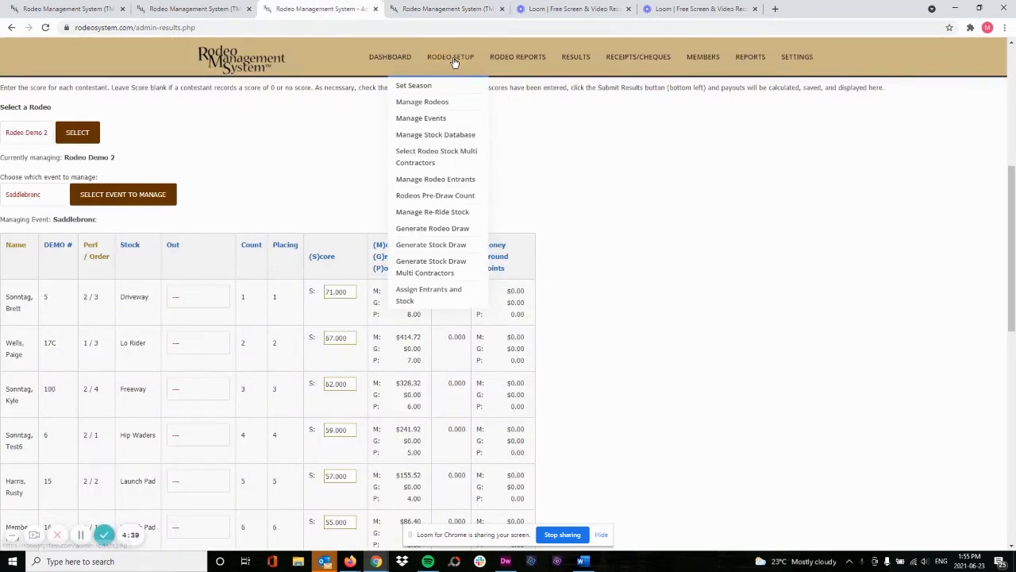
{"action": "left_click", "coordinate": [413, 105]}
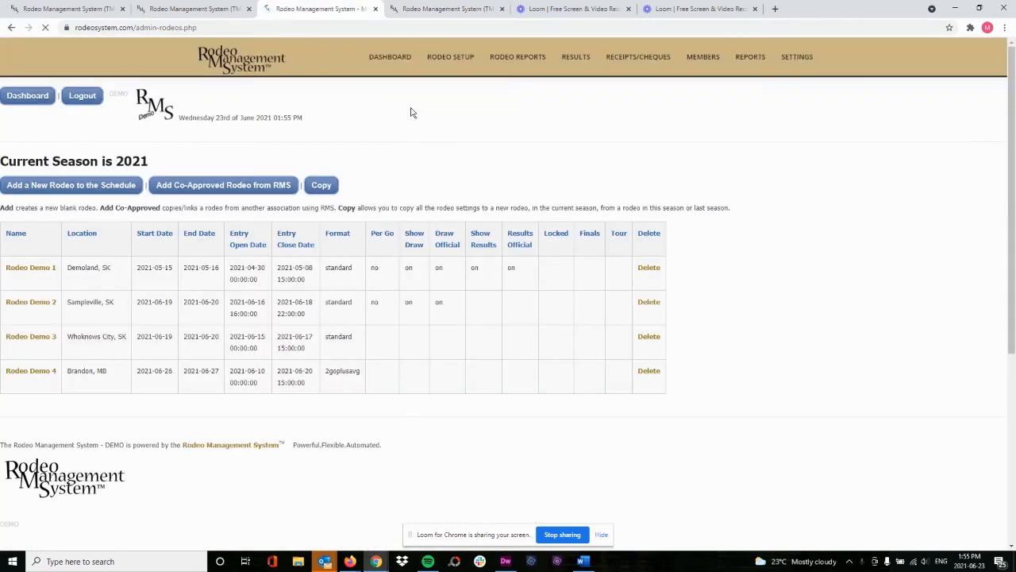
{"action": "left_click", "coordinate": [42, 303]}
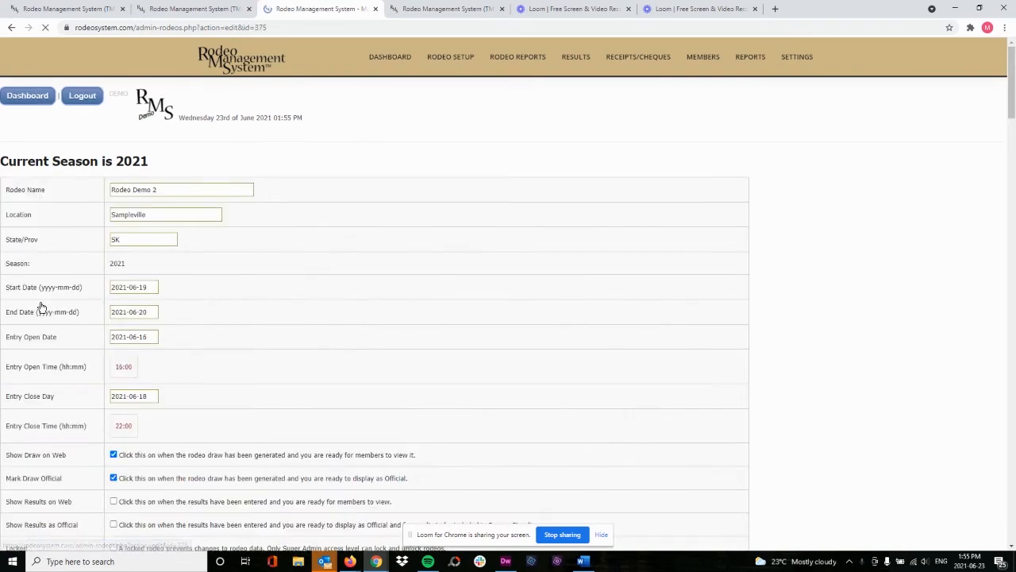
{"action": "scroll", "coordinate": [85, 294], "scroll_direction": "down", "scroll_amount": 3}
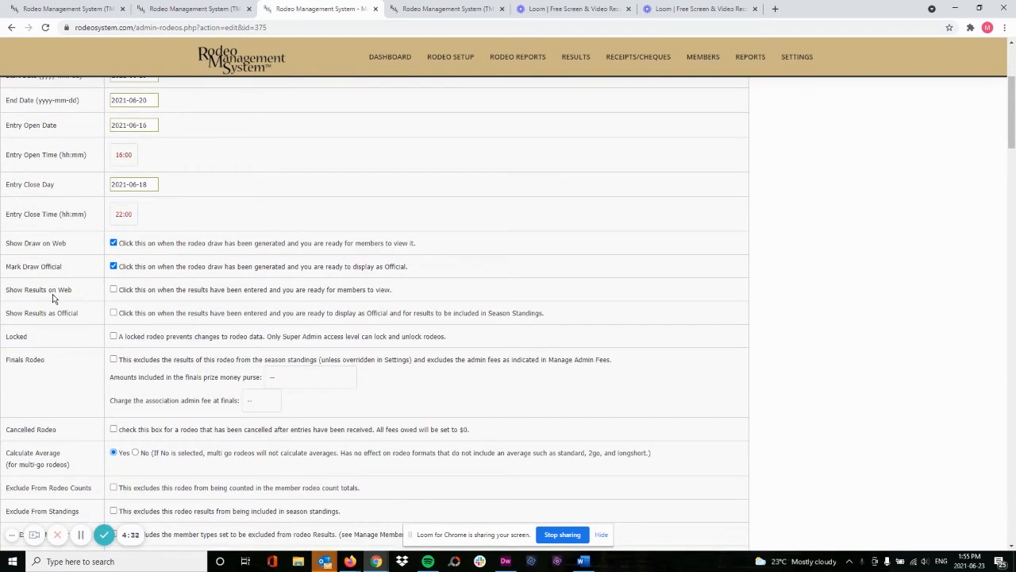
{"action": "left_click", "coordinate": [114, 290]}
{"action": "scroll", "coordinate": [113, 292], "scroll_direction": "down", "scroll_amount": 15}
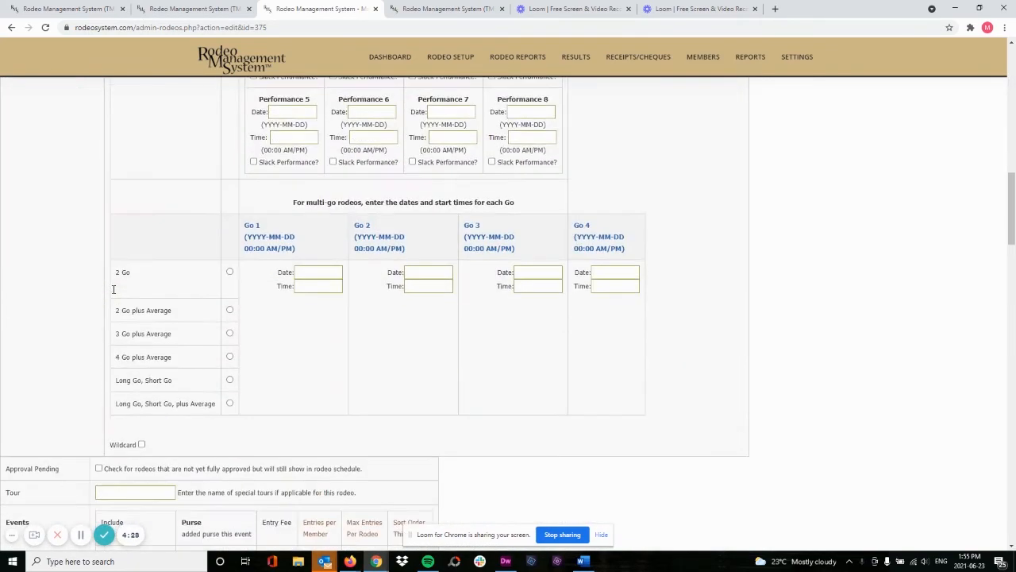
{"action": "scroll", "coordinate": [112, 289], "scroll_direction": "down", "scroll_amount": 15}
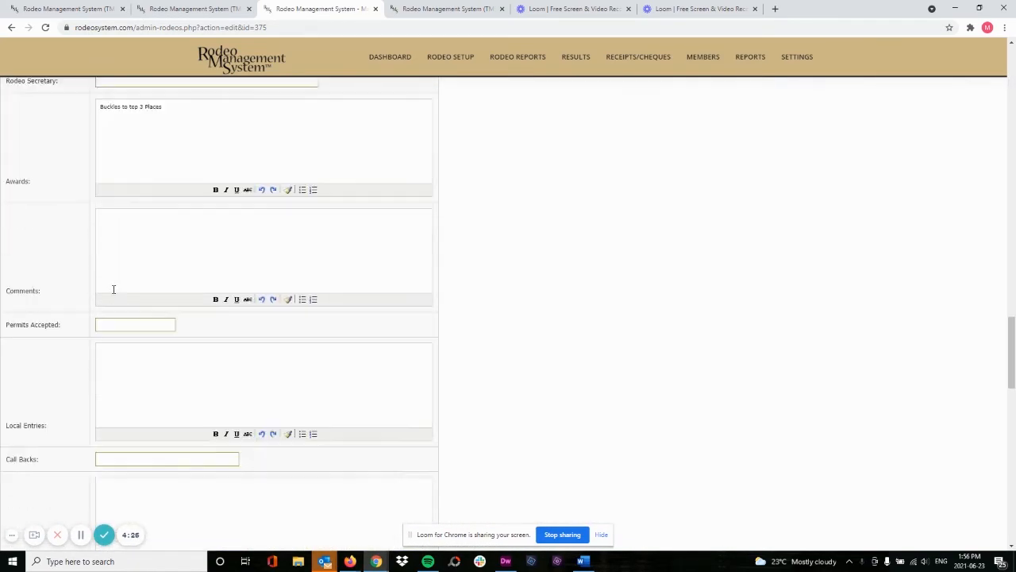
{"action": "scroll", "coordinate": [114, 289], "scroll_direction": "down", "scroll_amount": 5}
{"action": "left_click", "coordinate": [145, 448]}
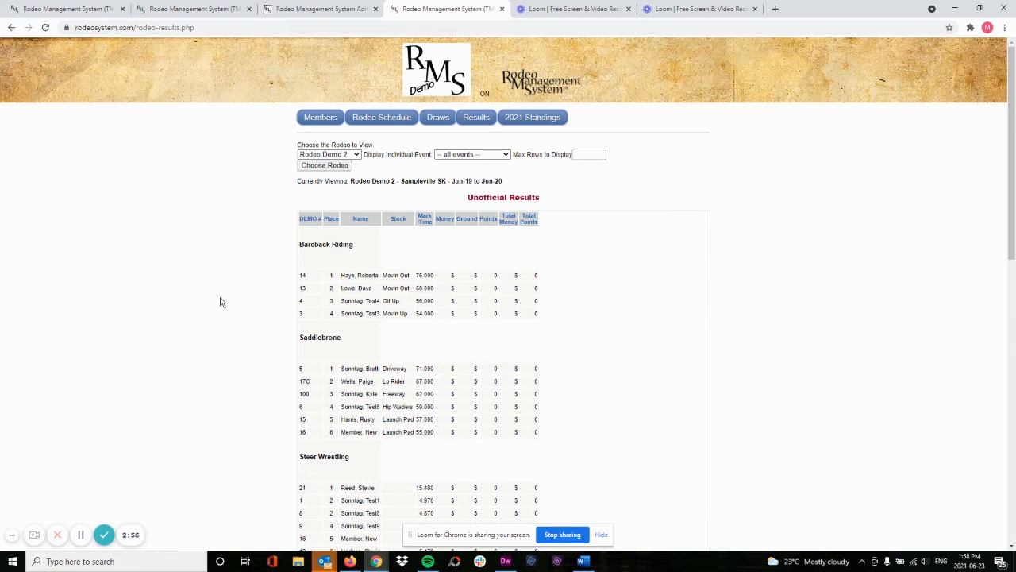
Step: Open Rodeo Demo 2 for editing in Manage Rodeos, turn on Show Results as Official, and save the rodeo
{"action": "left_click", "coordinate": [314, 11]}
{"action": "mouse_move", "coordinate": [454, 53]}
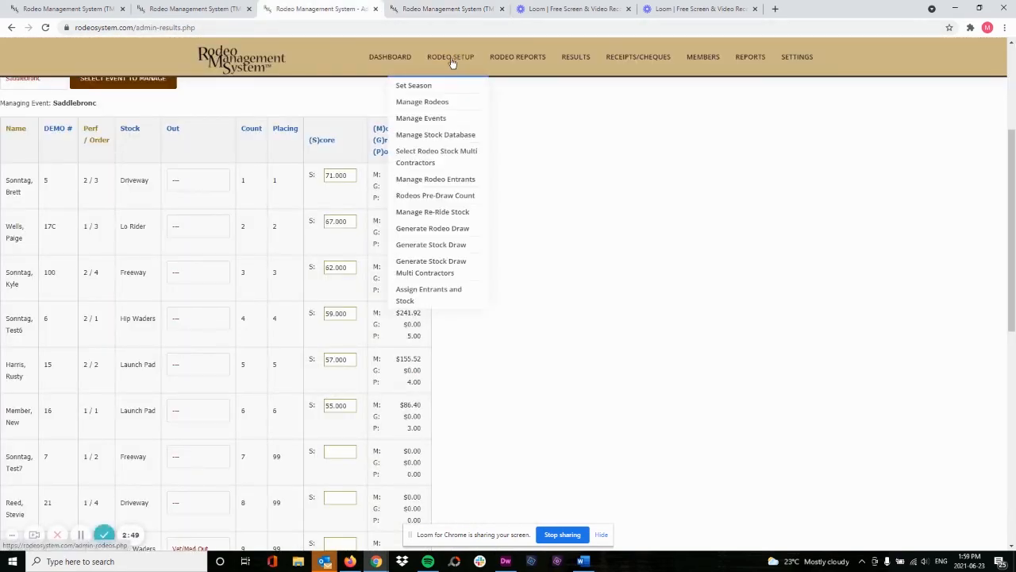
{"action": "left_click", "coordinate": [422, 103]}
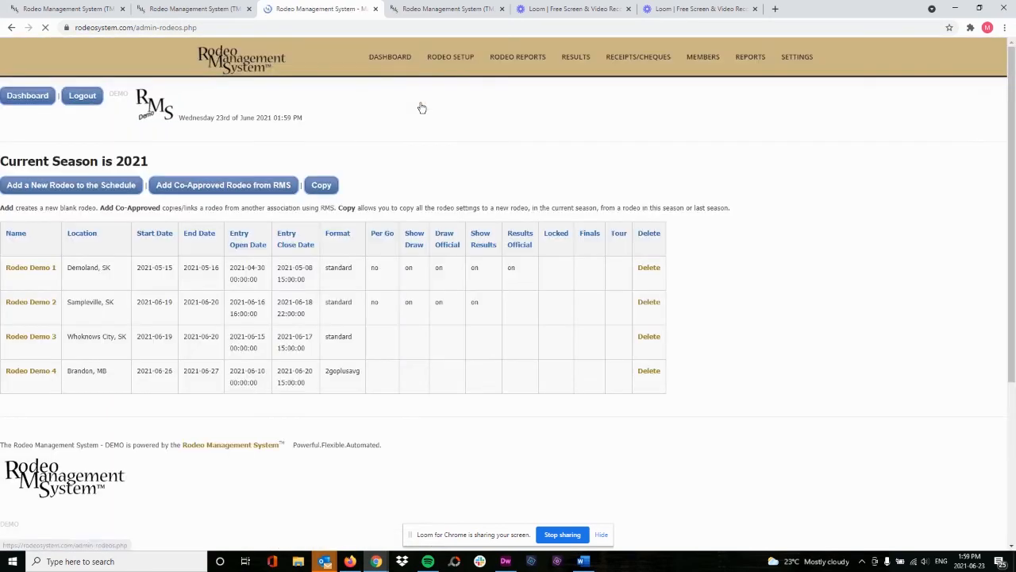
{"action": "left_click", "coordinate": [30, 304]}
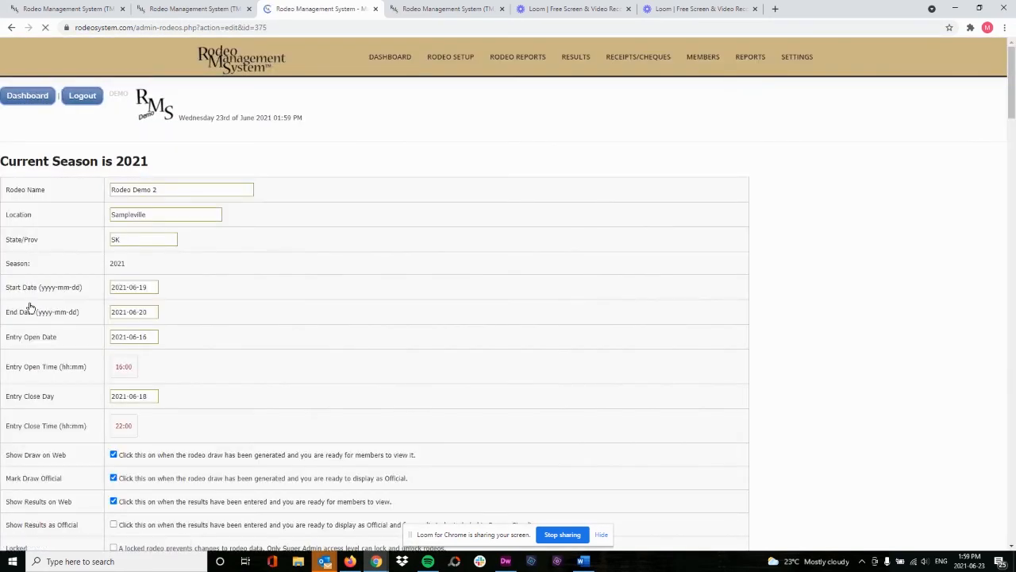
{"action": "scroll", "coordinate": [163, 300], "scroll_direction": "down", "scroll_amount": 2}
{"action": "scroll", "coordinate": [163, 300], "scroll_direction": "down", "scroll_amount": 2}
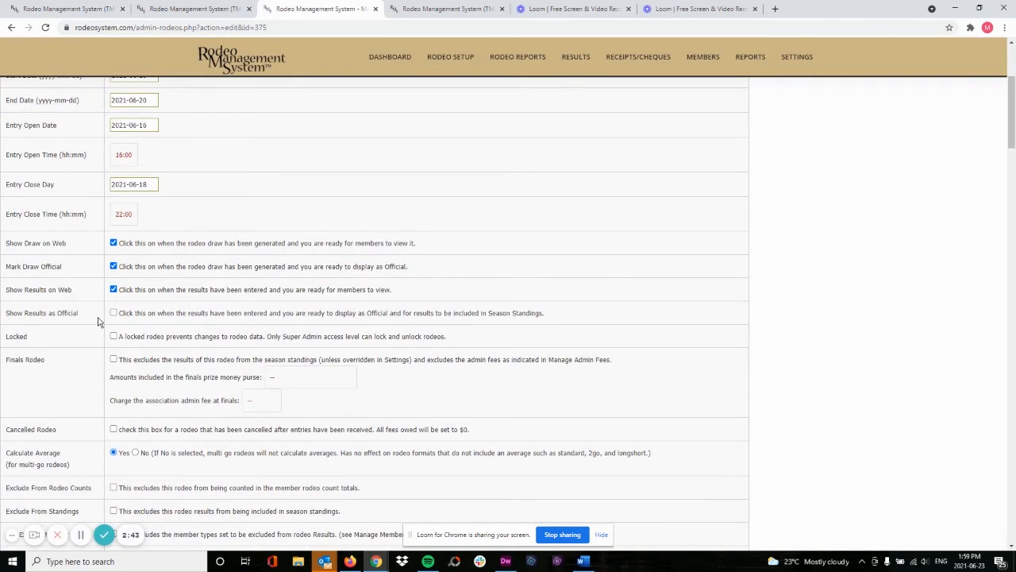
{"action": "left_click", "coordinate": [113, 312]}
{"action": "scroll", "coordinate": [210, 307], "scroll_direction": "down", "scroll_amount": 2}
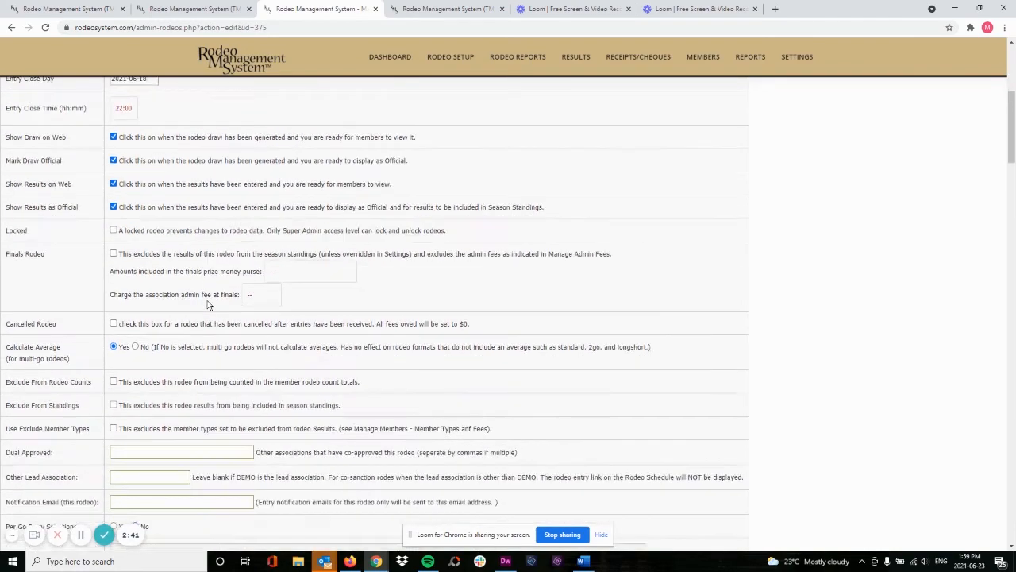
{"action": "scroll", "coordinate": [165, 366], "scroll_direction": "down", "scroll_amount": 15}
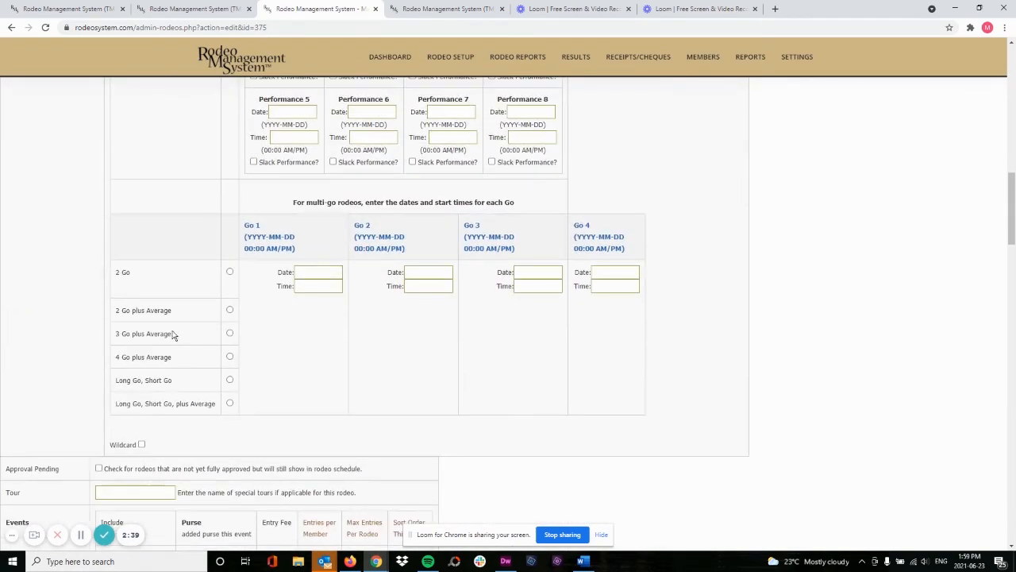
{"action": "scroll", "coordinate": [173, 334], "scroll_direction": "down", "scroll_amount": 20}
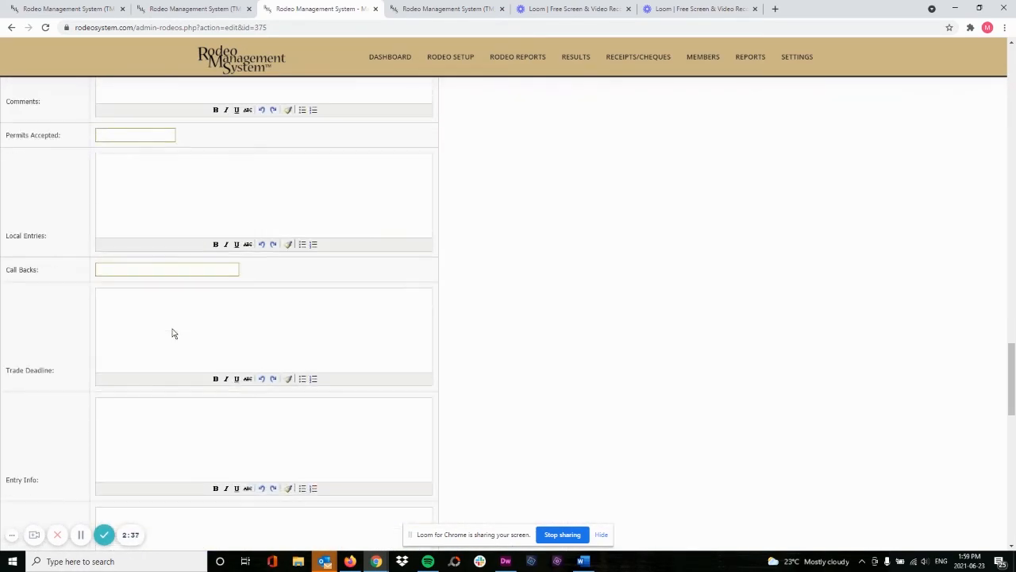
{"action": "left_click", "coordinate": [146, 235]}
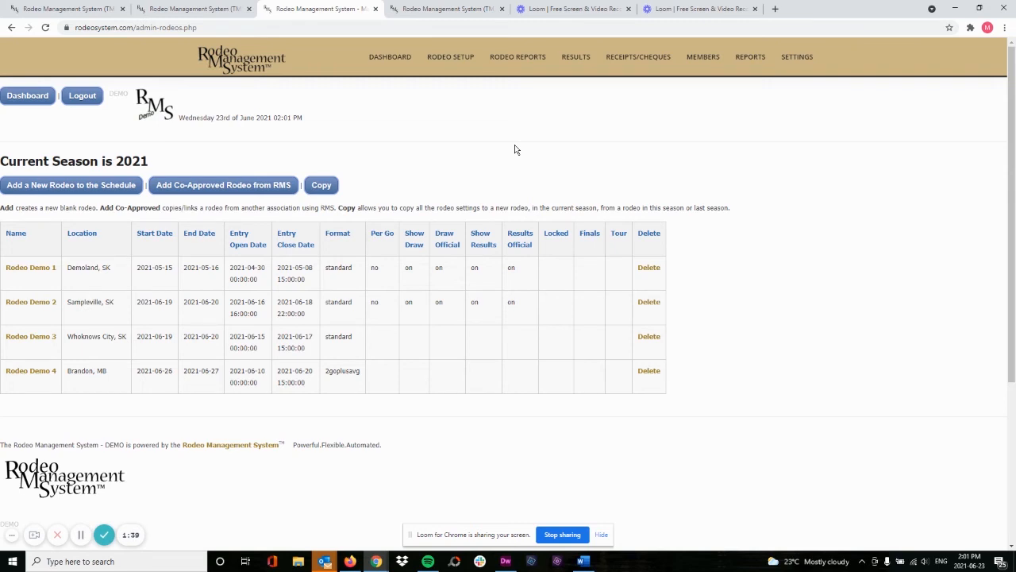
Step: Open the official results review for Rodeo Demo 2 and select Saddlebronc as the event to manage
{"action": "mouse_move", "coordinate": [581, 59]}
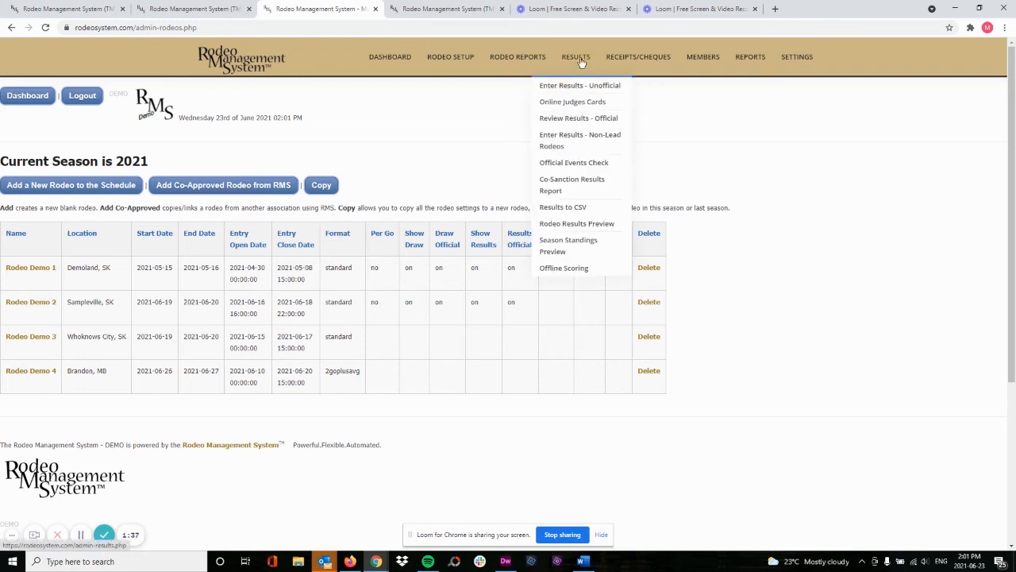
{"action": "left_click", "coordinate": [568, 123]}
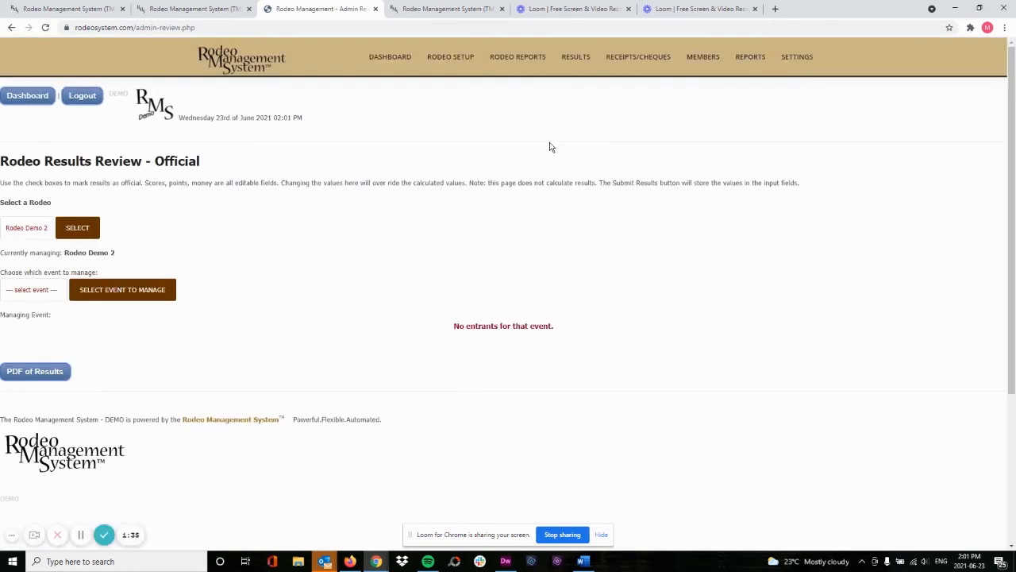
{"action": "left_click", "coordinate": [81, 237]}
{"action": "left_click", "coordinate": [48, 290]}
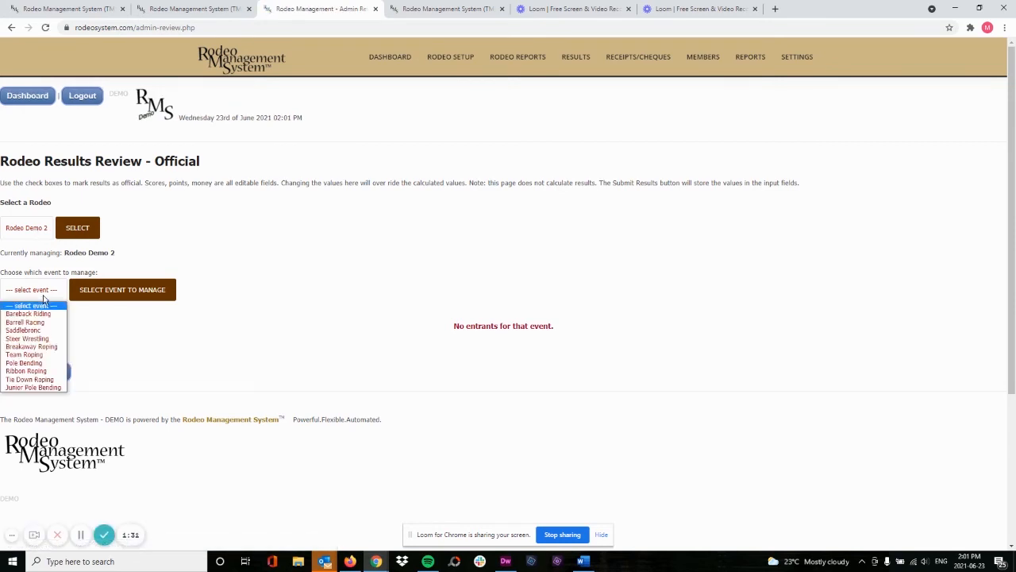
{"action": "left_click", "coordinate": [42, 335]}
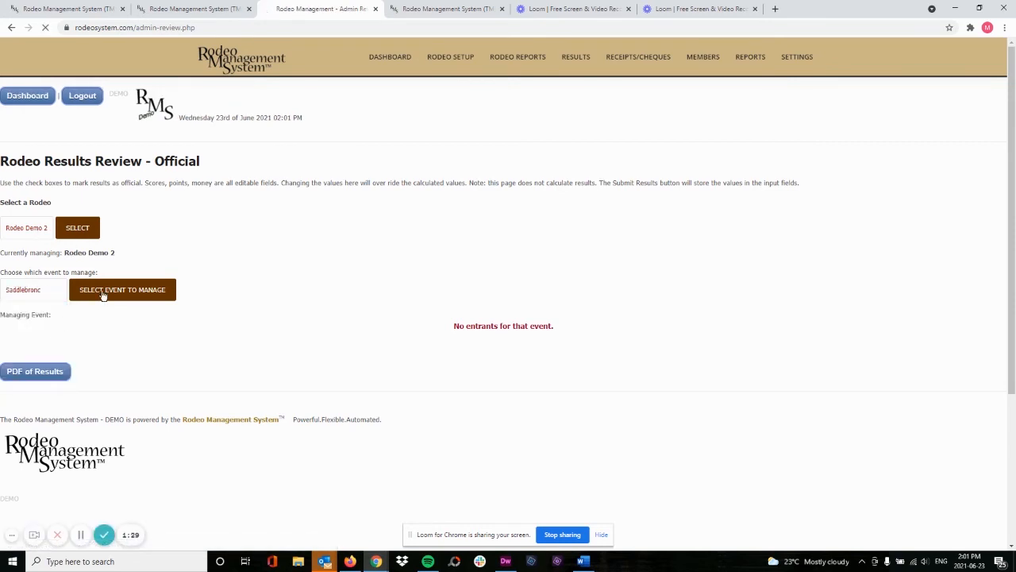
{"action": "left_click", "coordinate": [103, 294]}
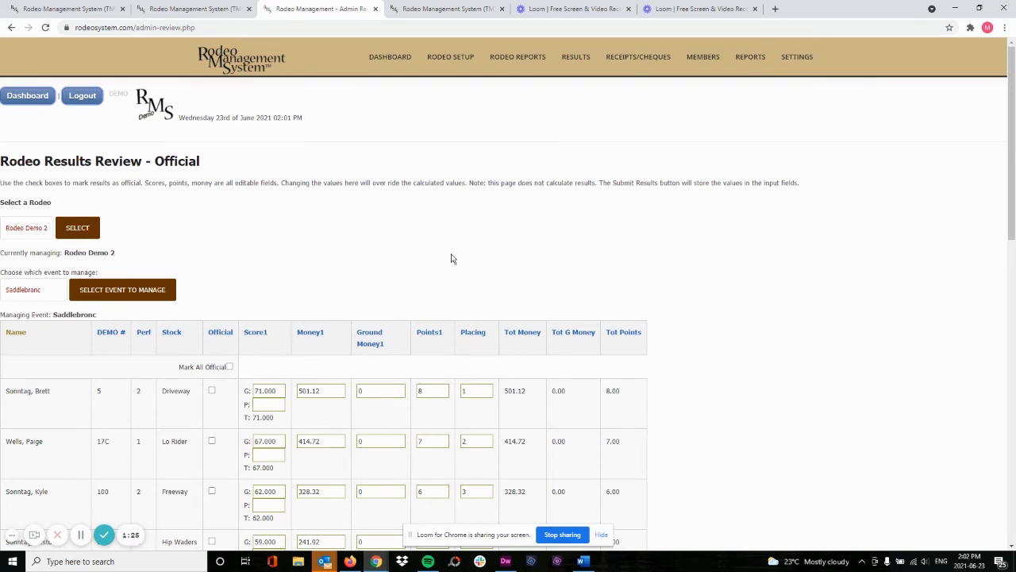
{"action": "mouse_move", "coordinate": [574, 56]}
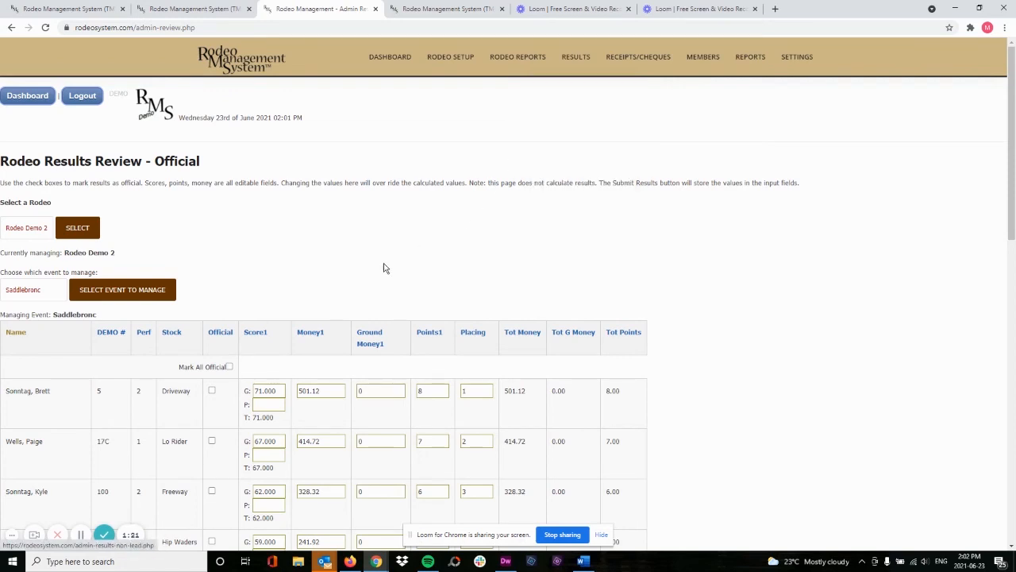
Step: Set the first-place Saddlebronc contestant's points to 18 and submit the official results
{"action": "scroll", "coordinate": [399, 246], "scroll_direction": "down", "scroll_amount": 2}
{"action": "scroll", "coordinate": [424, 226], "scroll_direction": "down", "scroll_amount": 1}
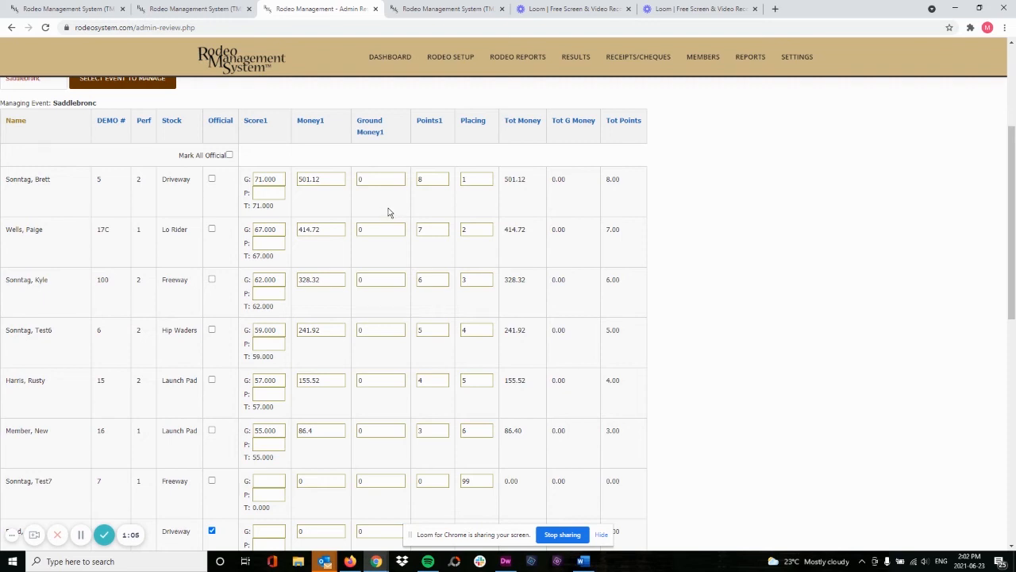
{"action": "left_click", "coordinate": [418, 182]}
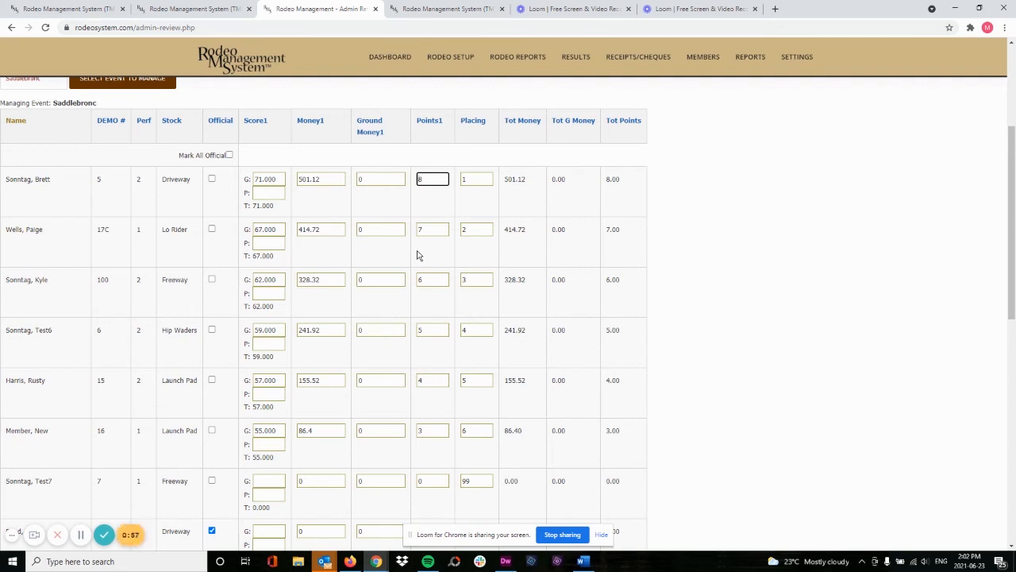
{"action": "type", "text": "1"}
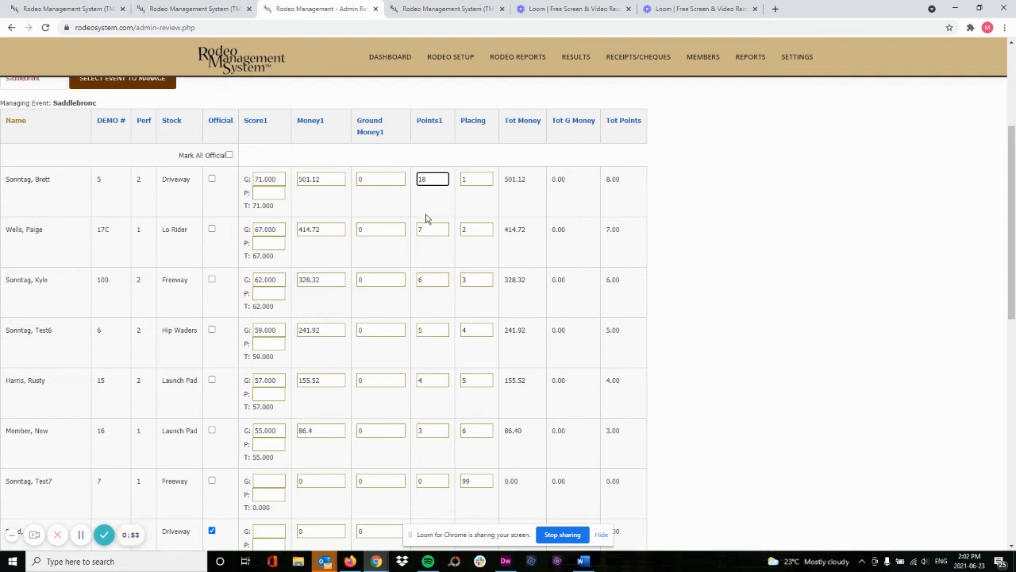
{"action": "scroll", "coordinate": [432, 209], "scroll_direction": "down", "scroll_amount": 4}
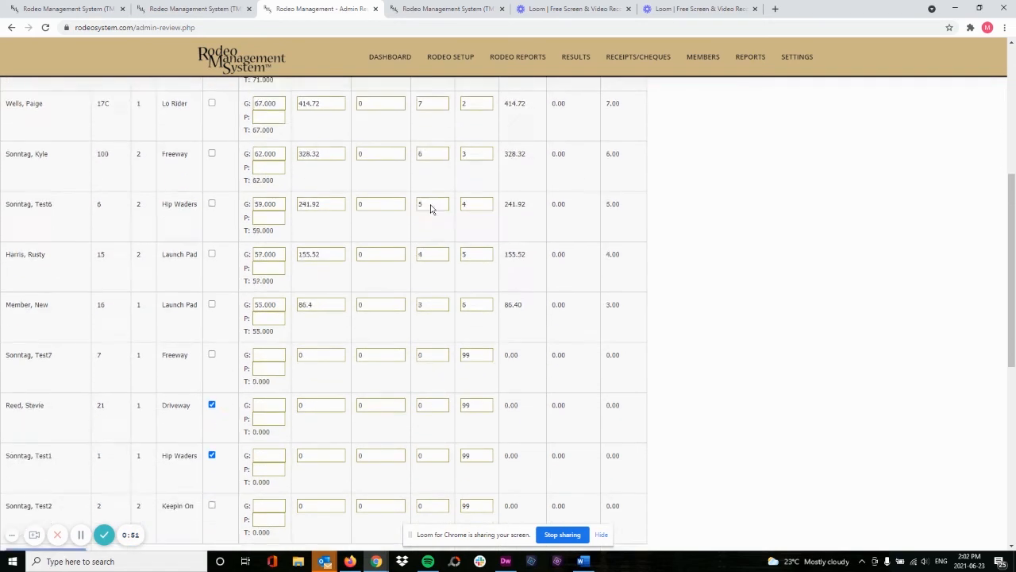
{"action": "left_click", "coordinate": [47, 370]}
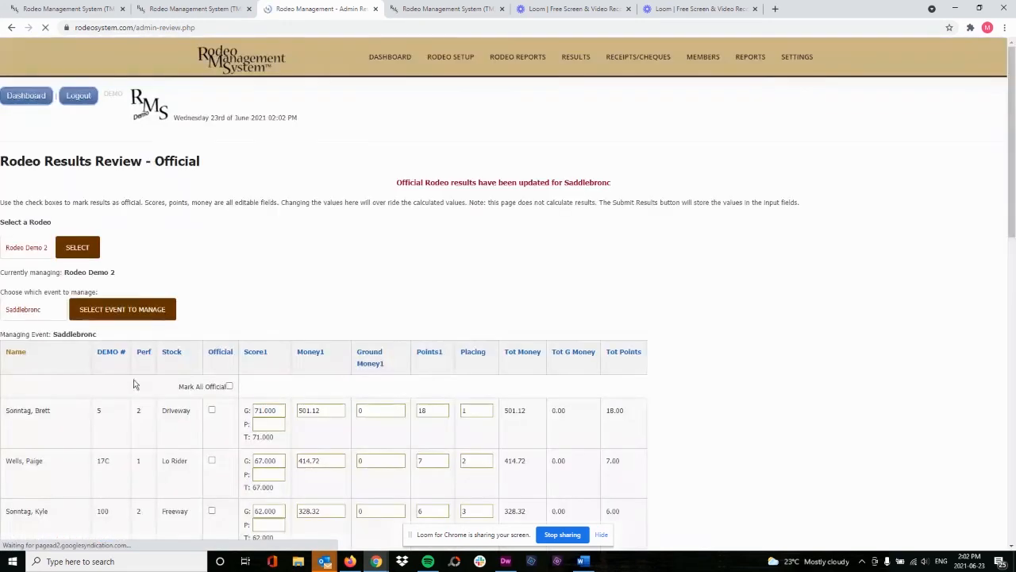
{"action": "scroll", "coordinate": [487, 248], "scroll_direction": "down", "scroll_amount": 3}
{"action": "scroll", "coordinate": [488, 245], "scroll_direction": "down", "scroll_amount": 1}
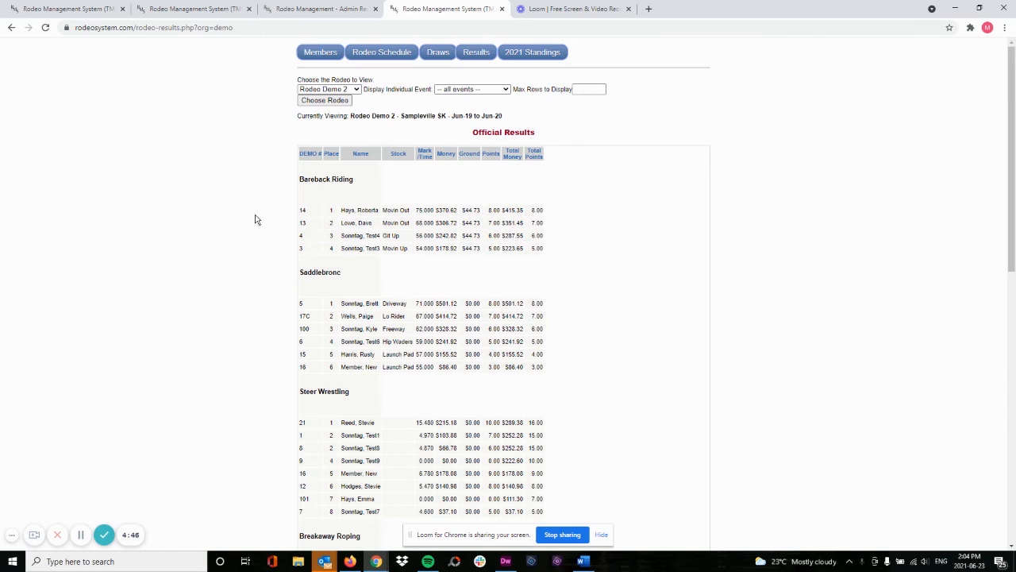
Step: Reopen Rodeo Demo 2 in Manage Rodeos, turn off Show Results on Web and Show Results as Official, and save the rodeo
{"action": "left_click", "coordinate": [317, 10]}
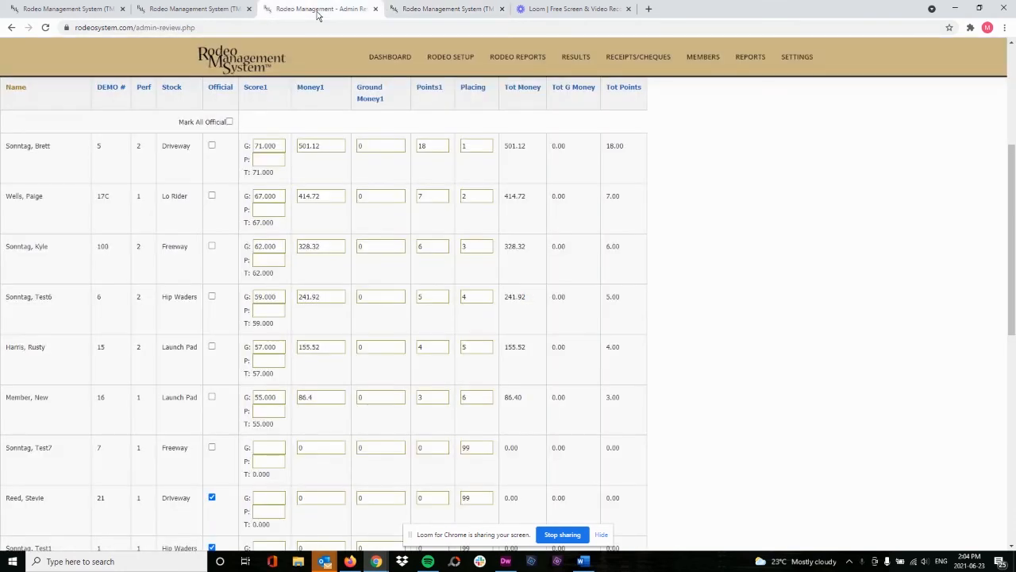
{"action": "mouse_move", "coordinate": [450, 62]}
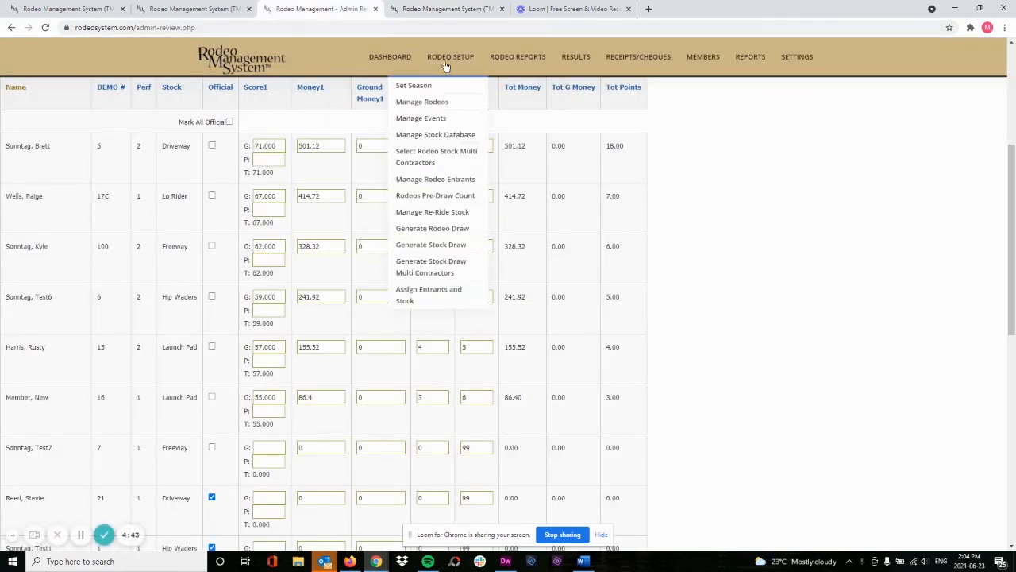
{"action": "left_click", "coordinate": [436, 110]}
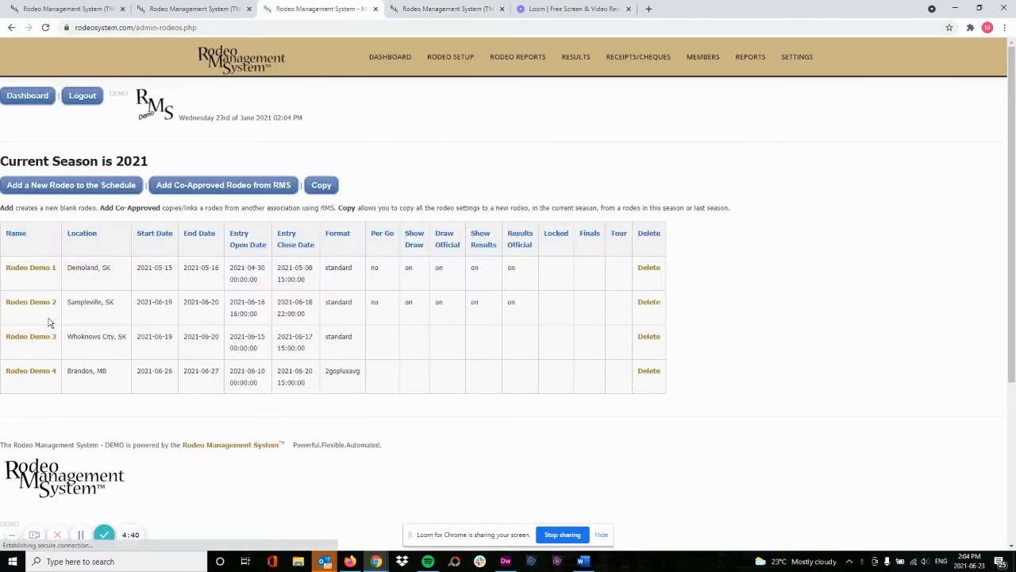
{"action": "left_click", "coordinate": [35, 304]}
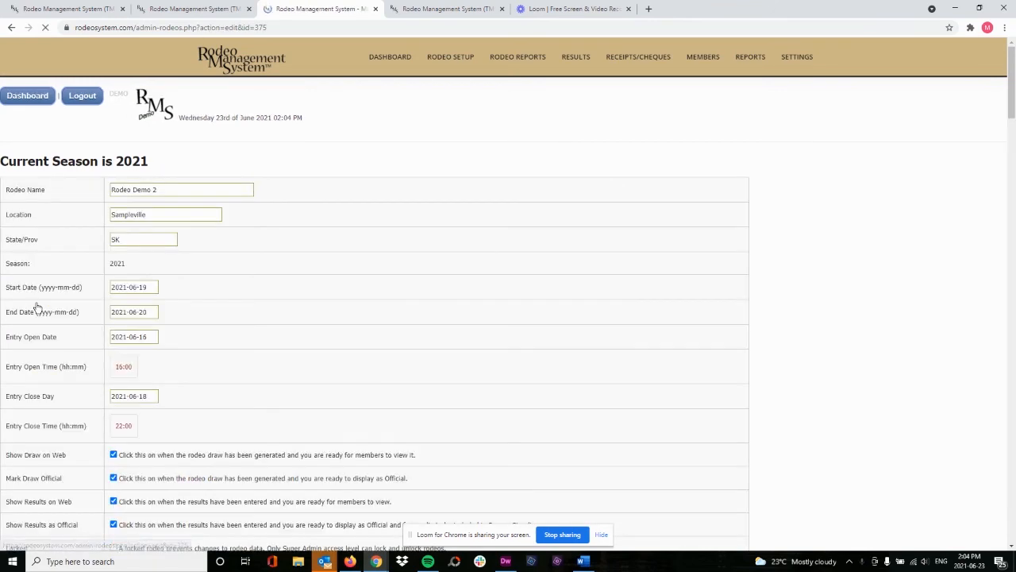
{"action": "scroll", "coordinate": [149, 302], "scroll_direction": "down", "scroll_amount": 3}
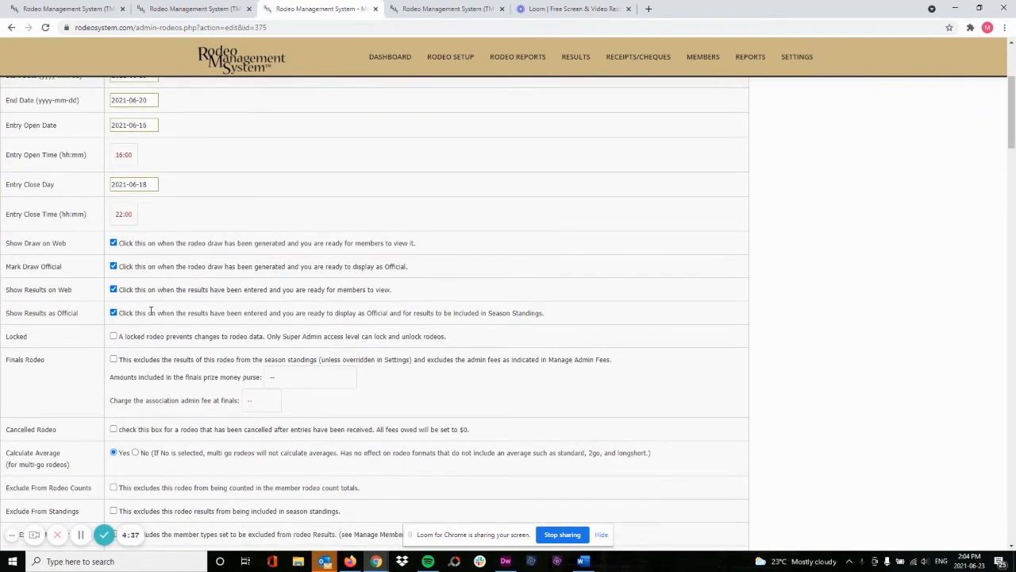
{"action": "left_click", "coordinate": [114, 291]}
{"action": "left_click", "coordinate": [114, 313]}
{"action": "scroll", "coordinate": [326, 193], "scroll_direction": "down", "scroll_amount": 4}
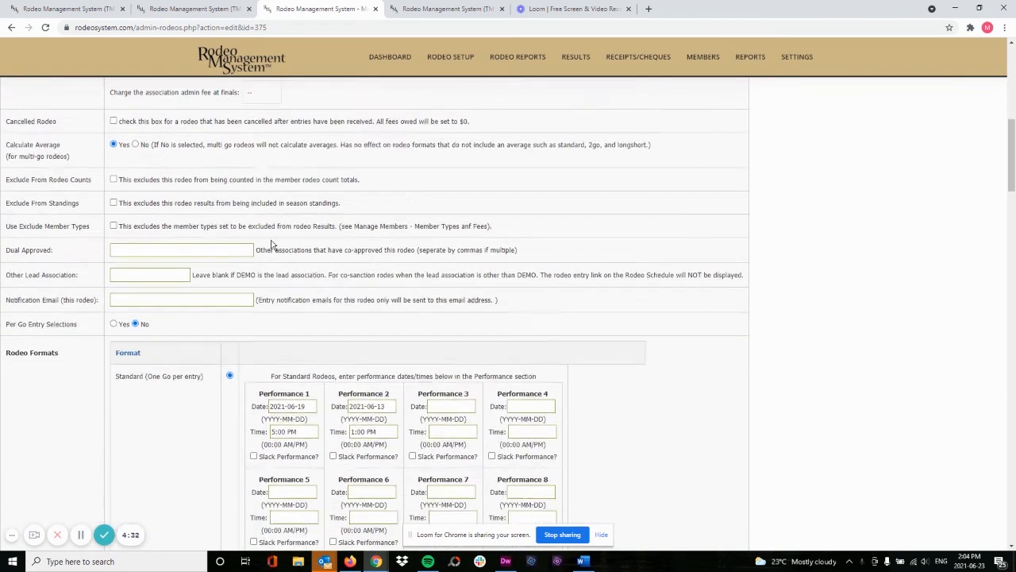
{"action": "scroll", "coordinate": [245, 267], "scroll_direction": "down", "scroll_amount": 20}
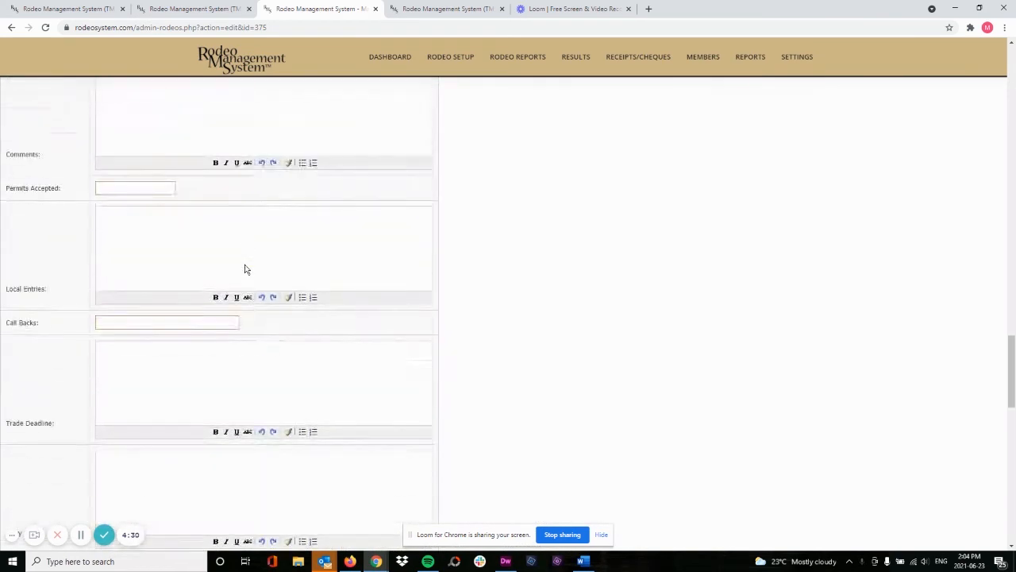
{"action": "scroll", "coordinate": [246, 270], "scroll_direction": "down", "scroll_amount": 10}
{"action": "left_click", "coordinate": [156, 287]}
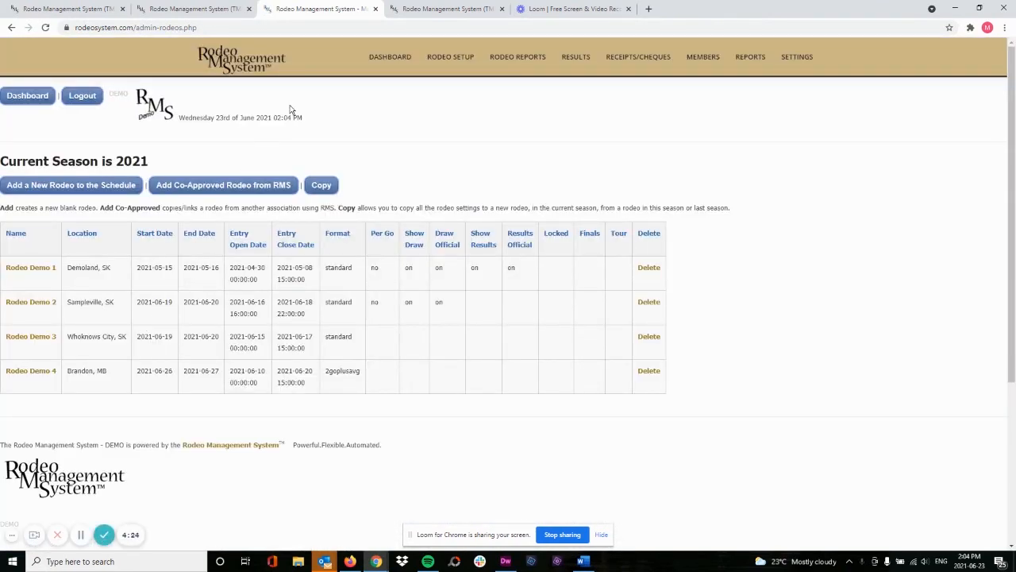
Step: Open the Season Standings Preview and reload the 2021 season standings
{"action": "mouse_move", "coordinate": [575, 62]}
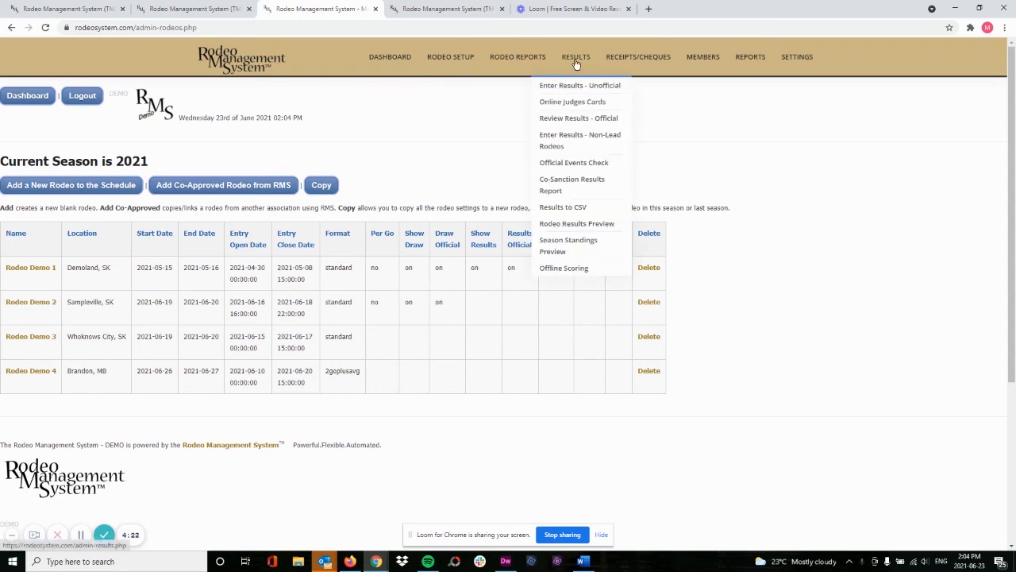
{"action": "left_click", "coordinate": [559, 251]}
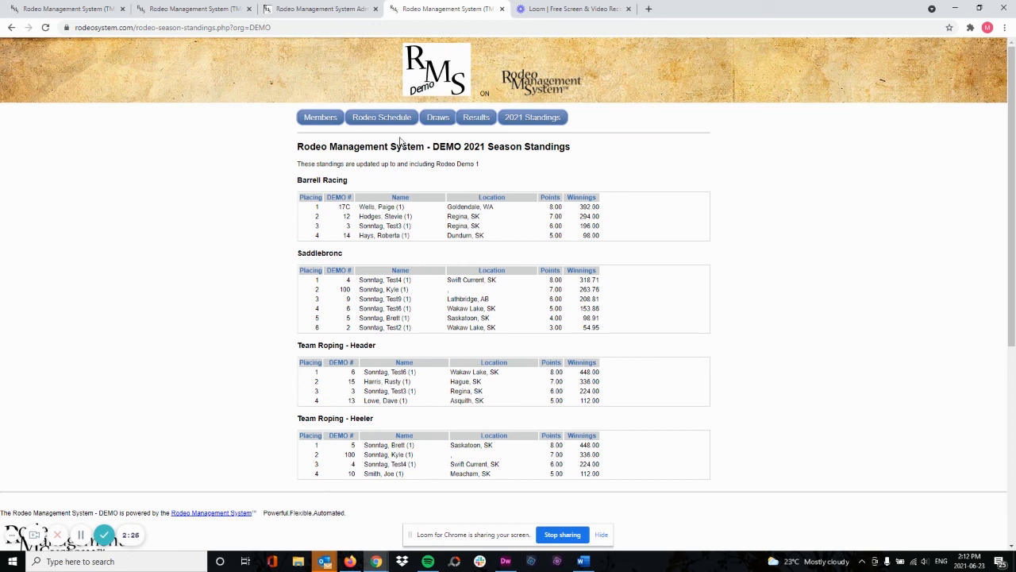
{"action": "left_click", "coordinate": [45, 27]}
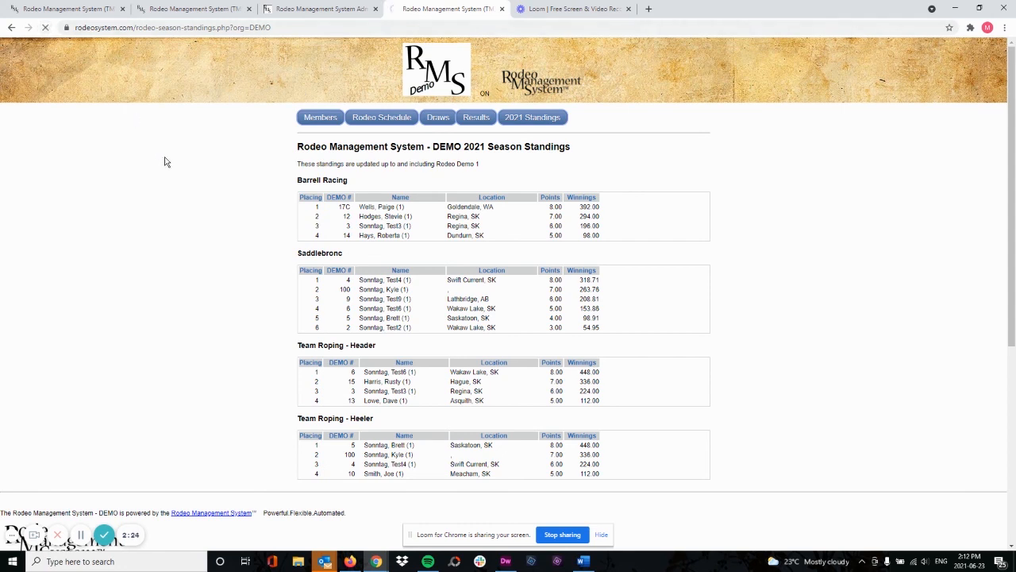